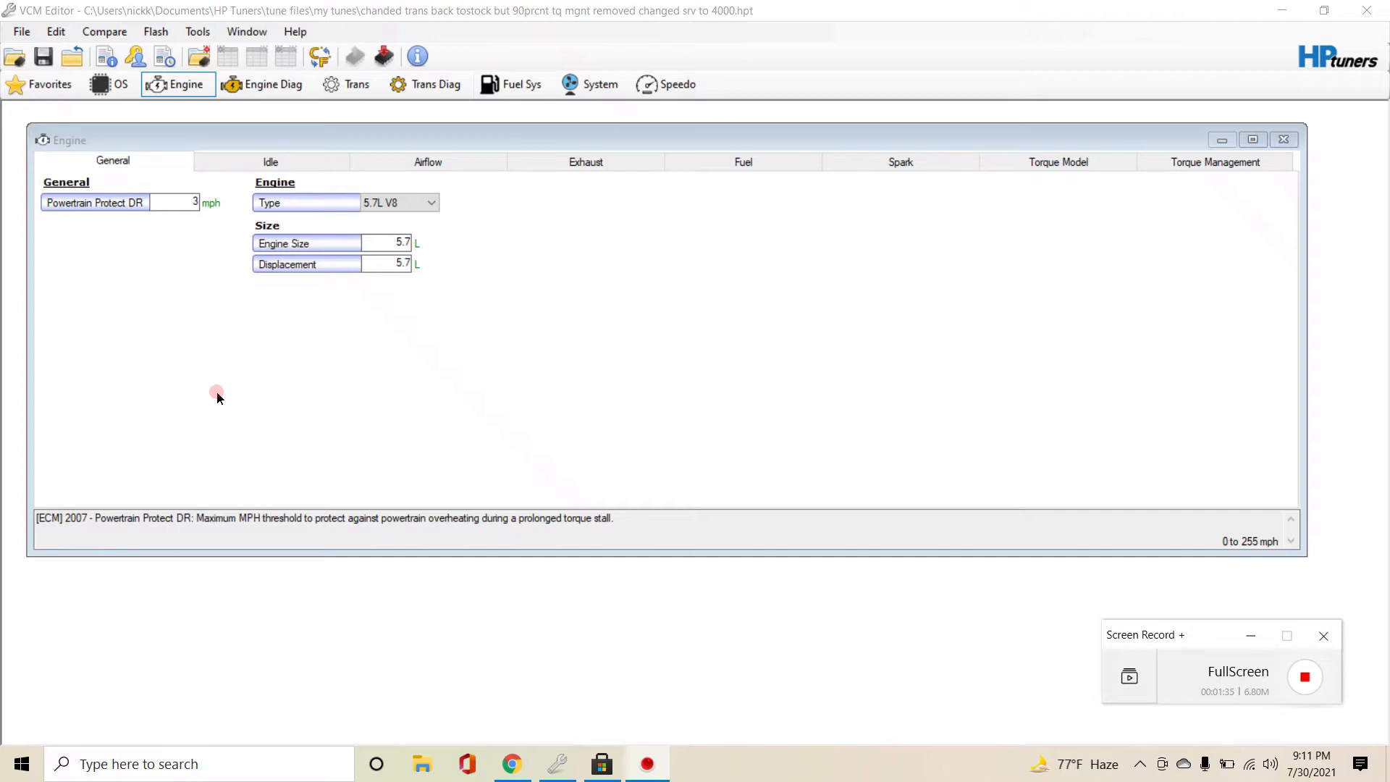
- Review the engine's idle settings: the general Stopped VSS value and the RPM Base Setpoint parameters
click(307, 160)
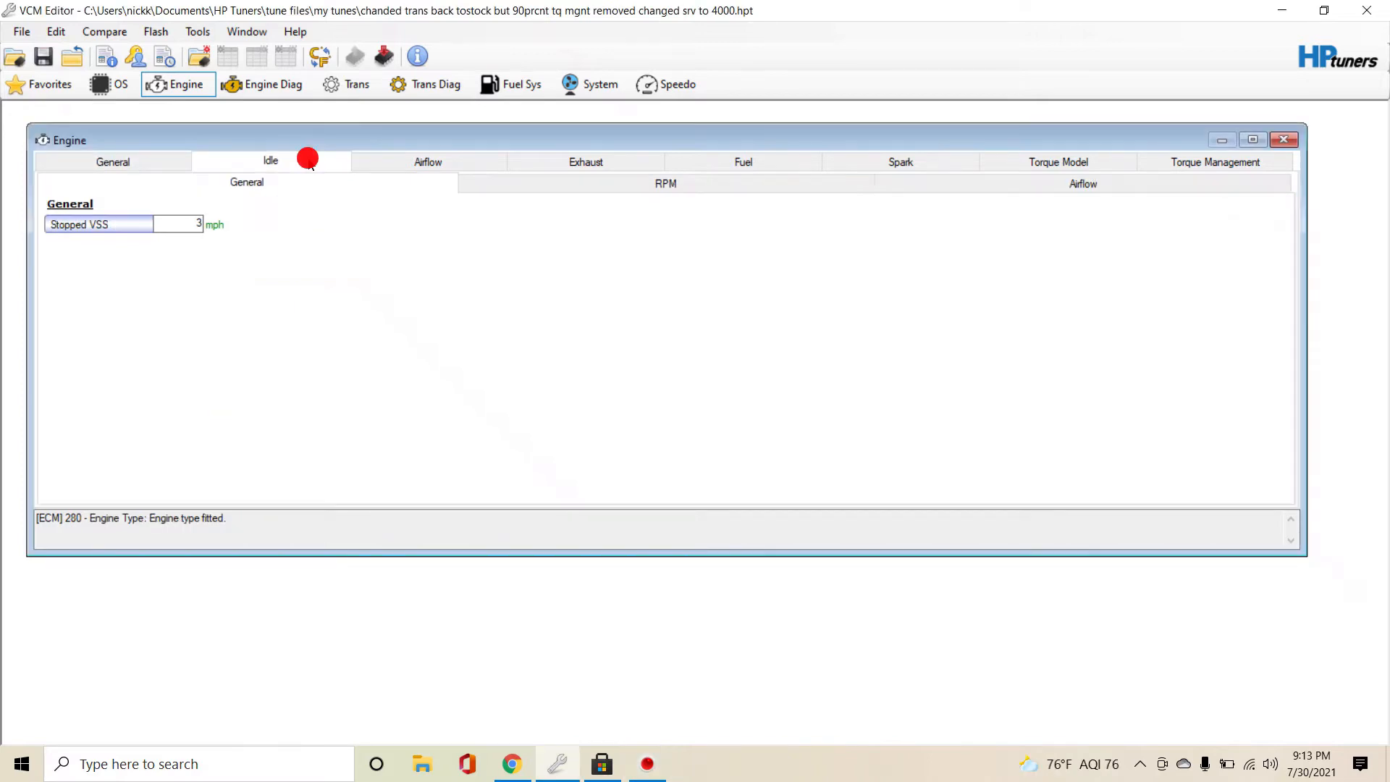
click(168, 220)
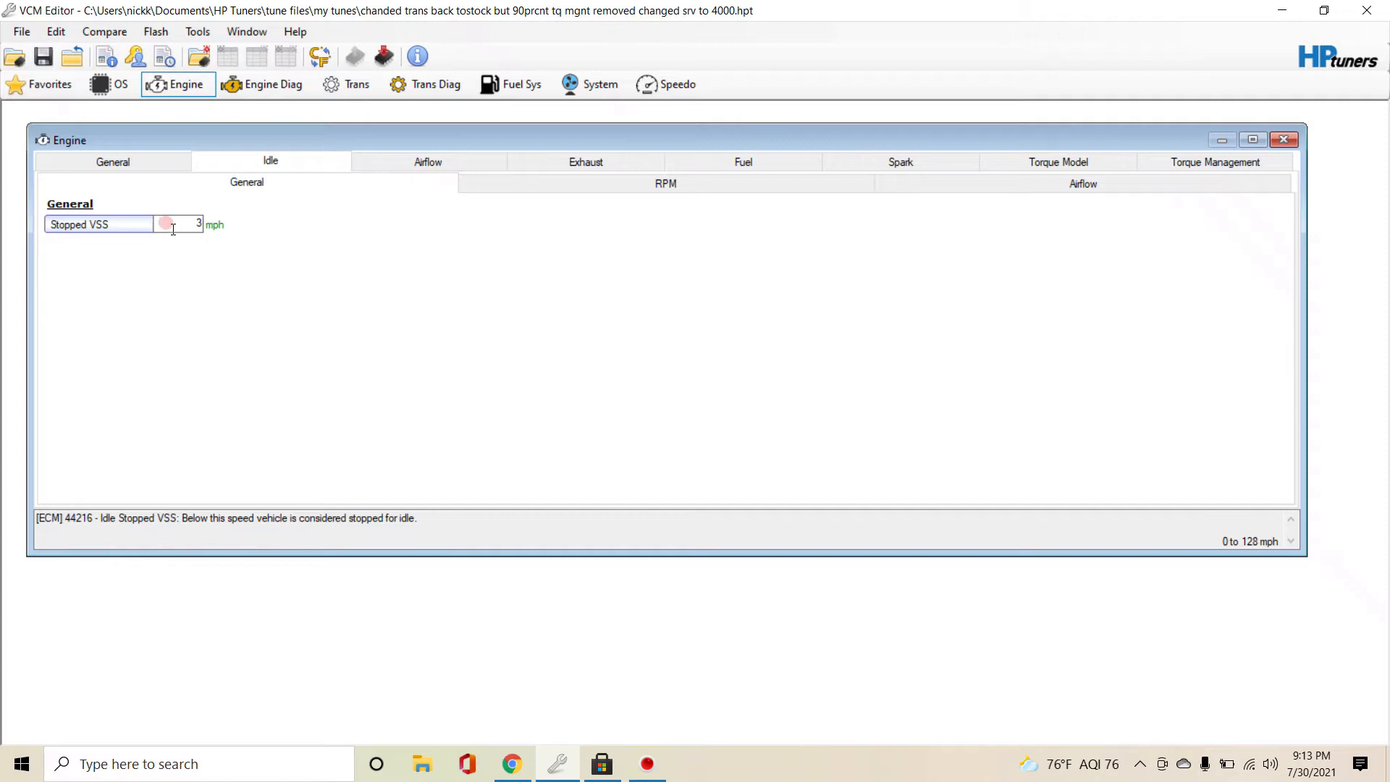
click(492, 190)
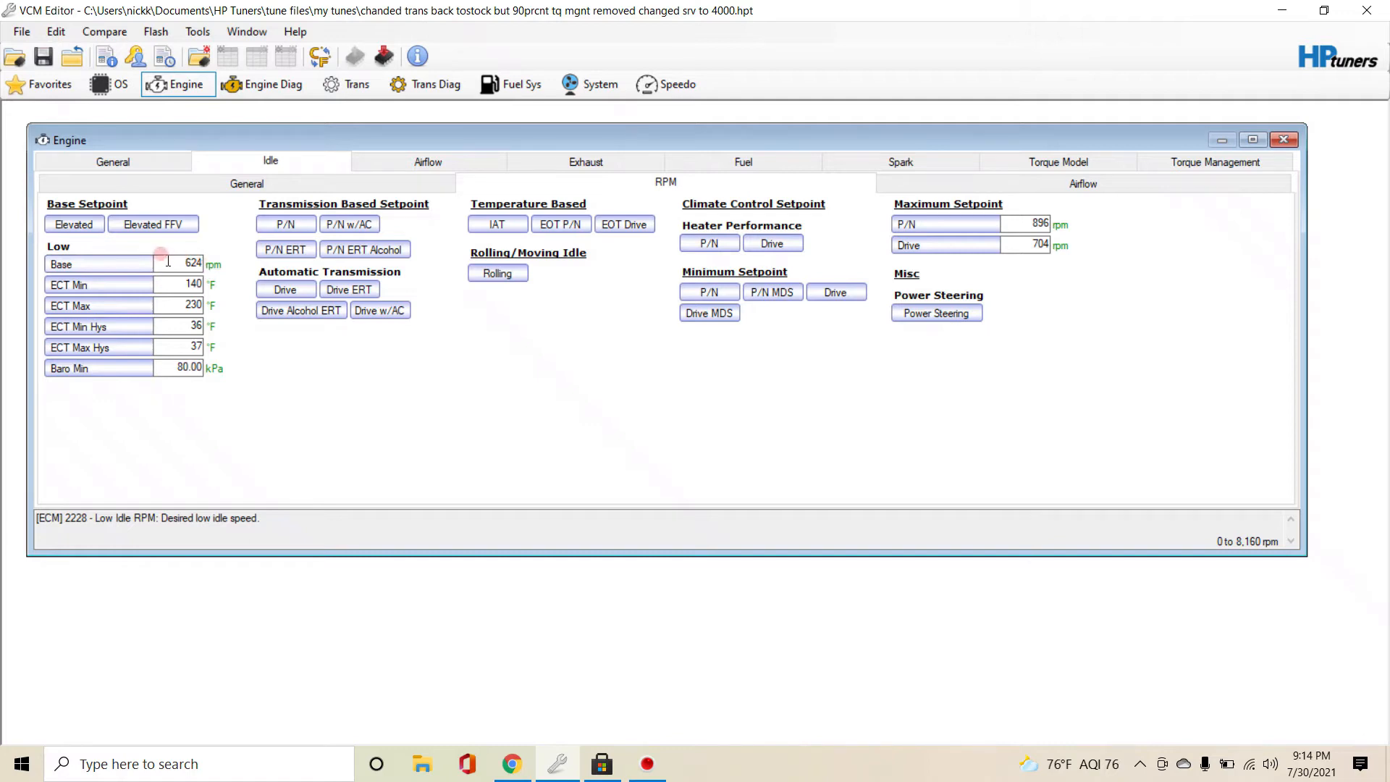
click(85, 225)
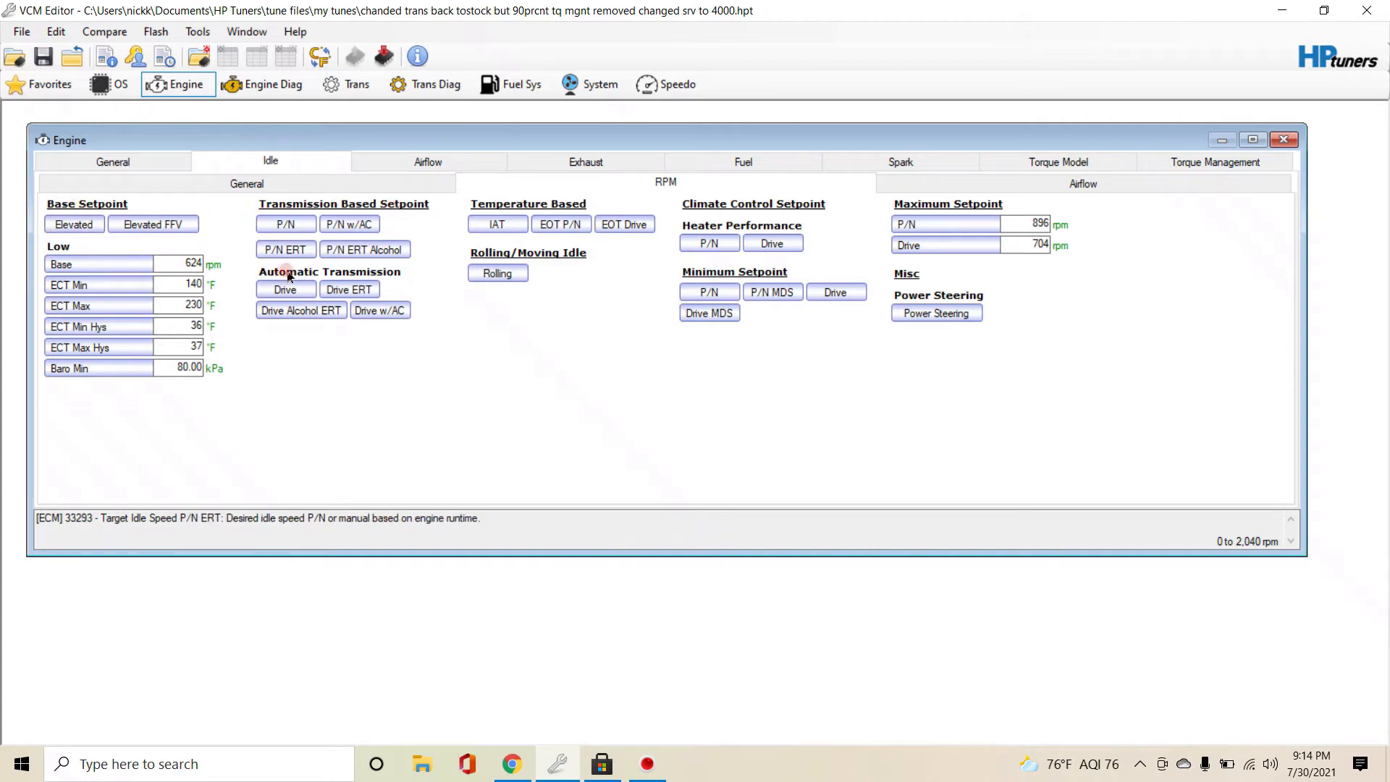
- Inspect the IAT-based target idle speed table, the rolling idle entry and the Minimum Setpoint P/N table
click(497, 224)
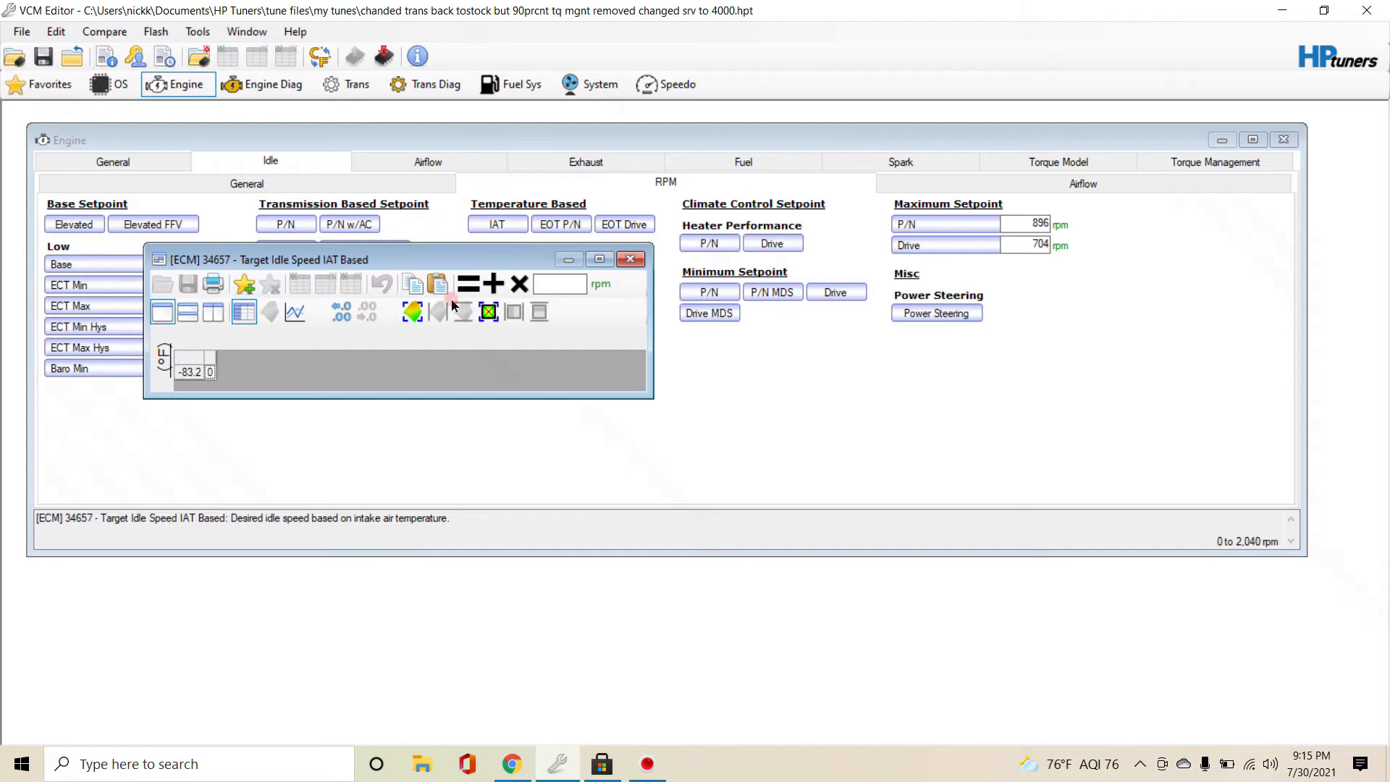
click(631, 260)
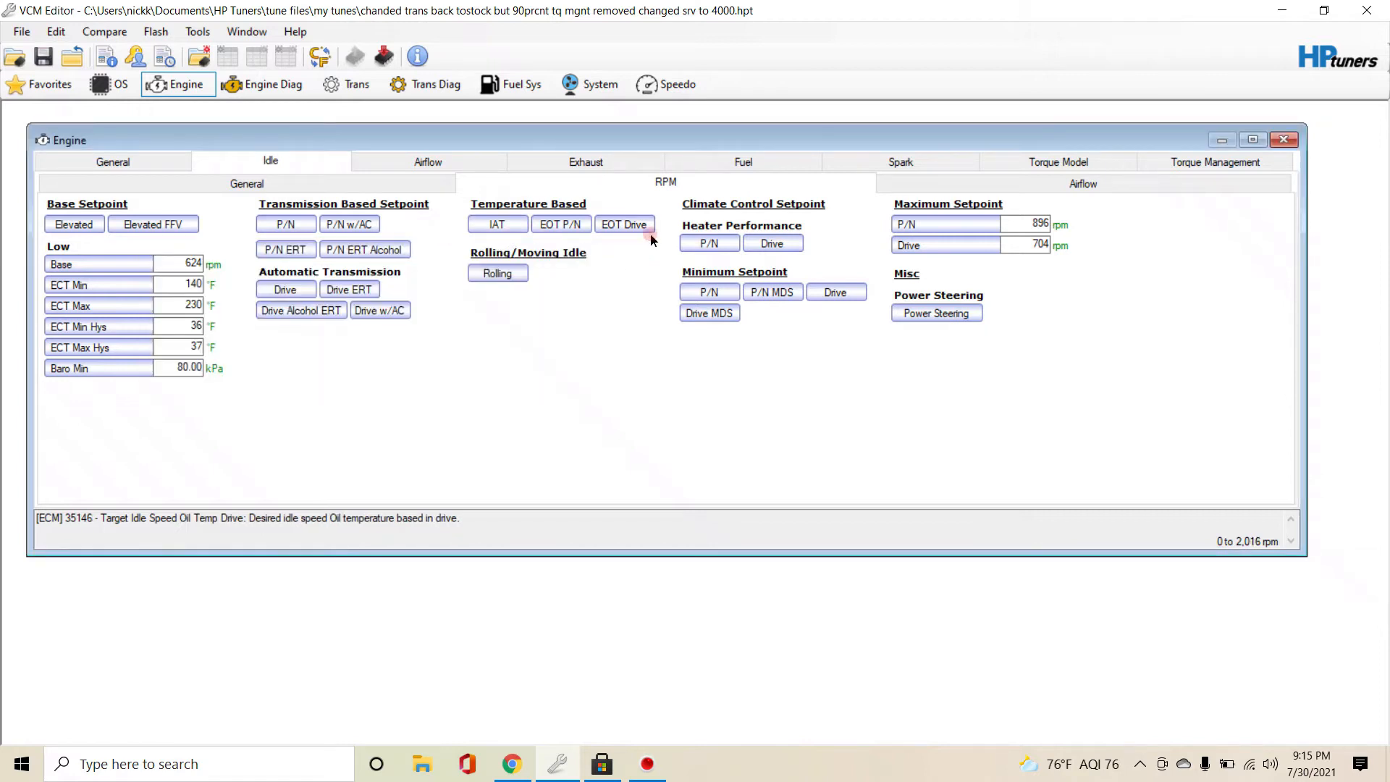
click(513, 273)
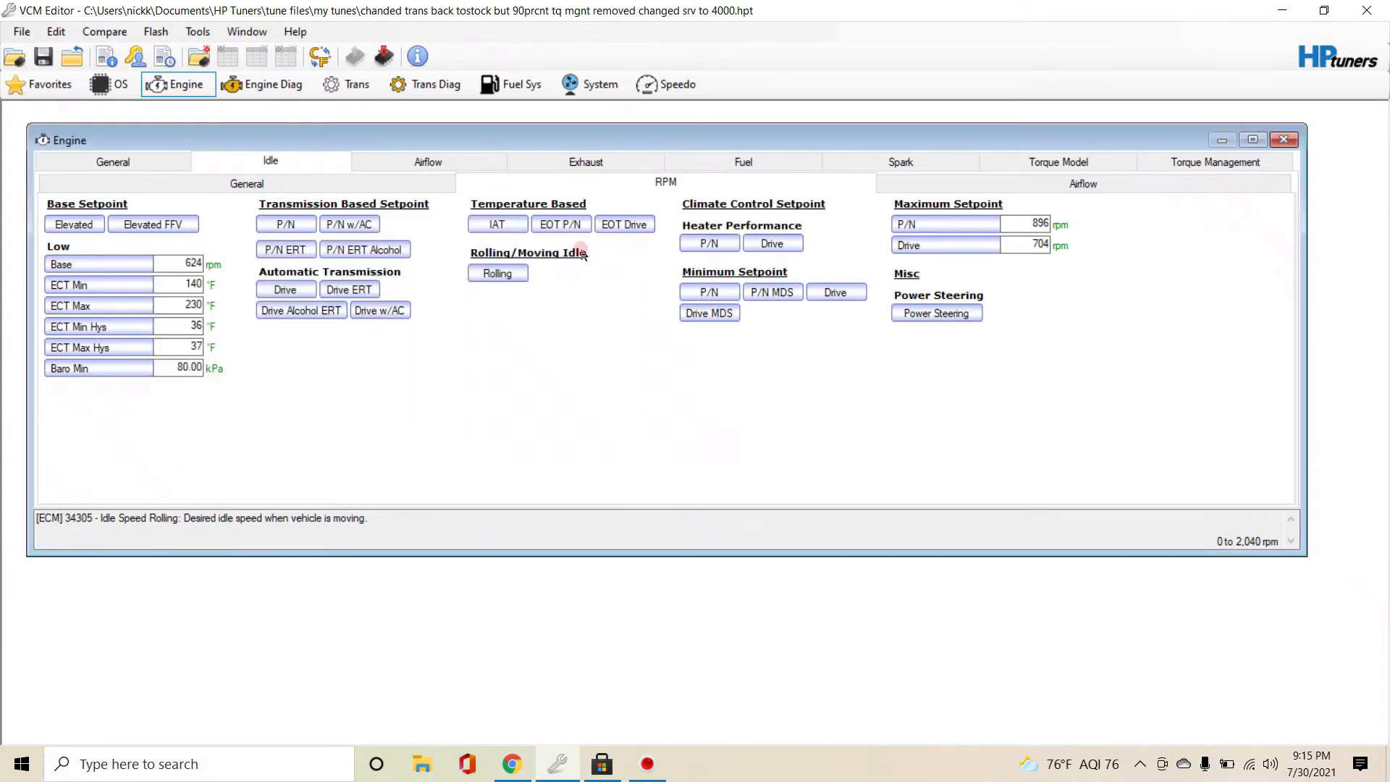
click(607, 235)
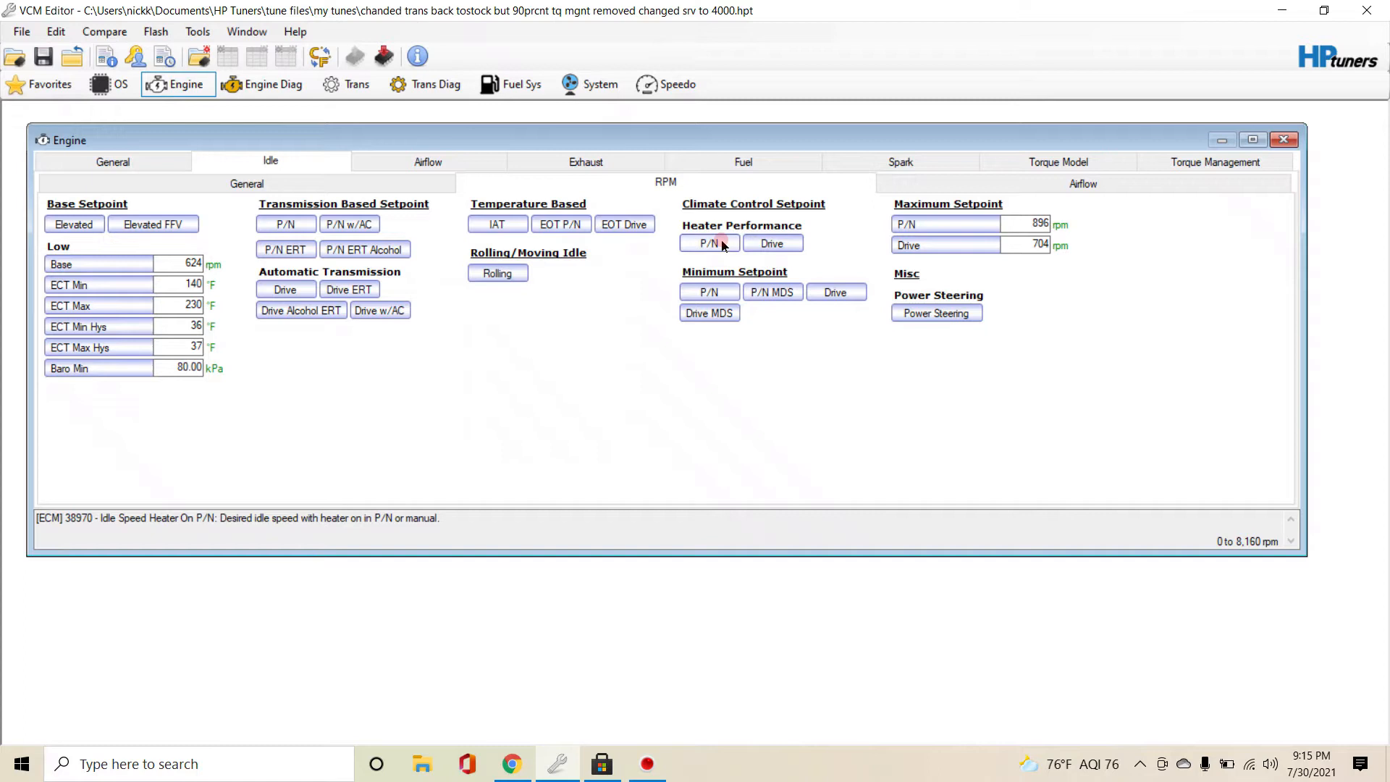
click(721, 294)
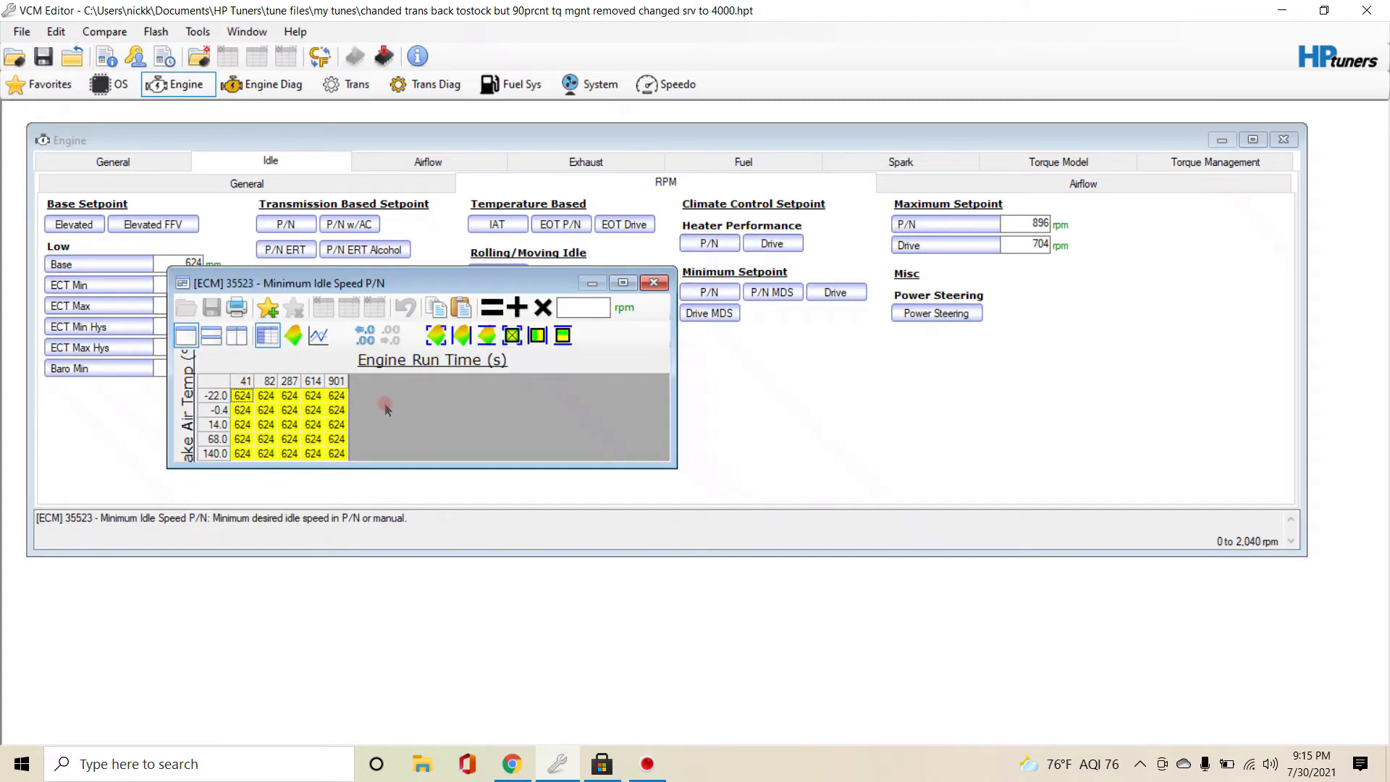
click(654, 284)
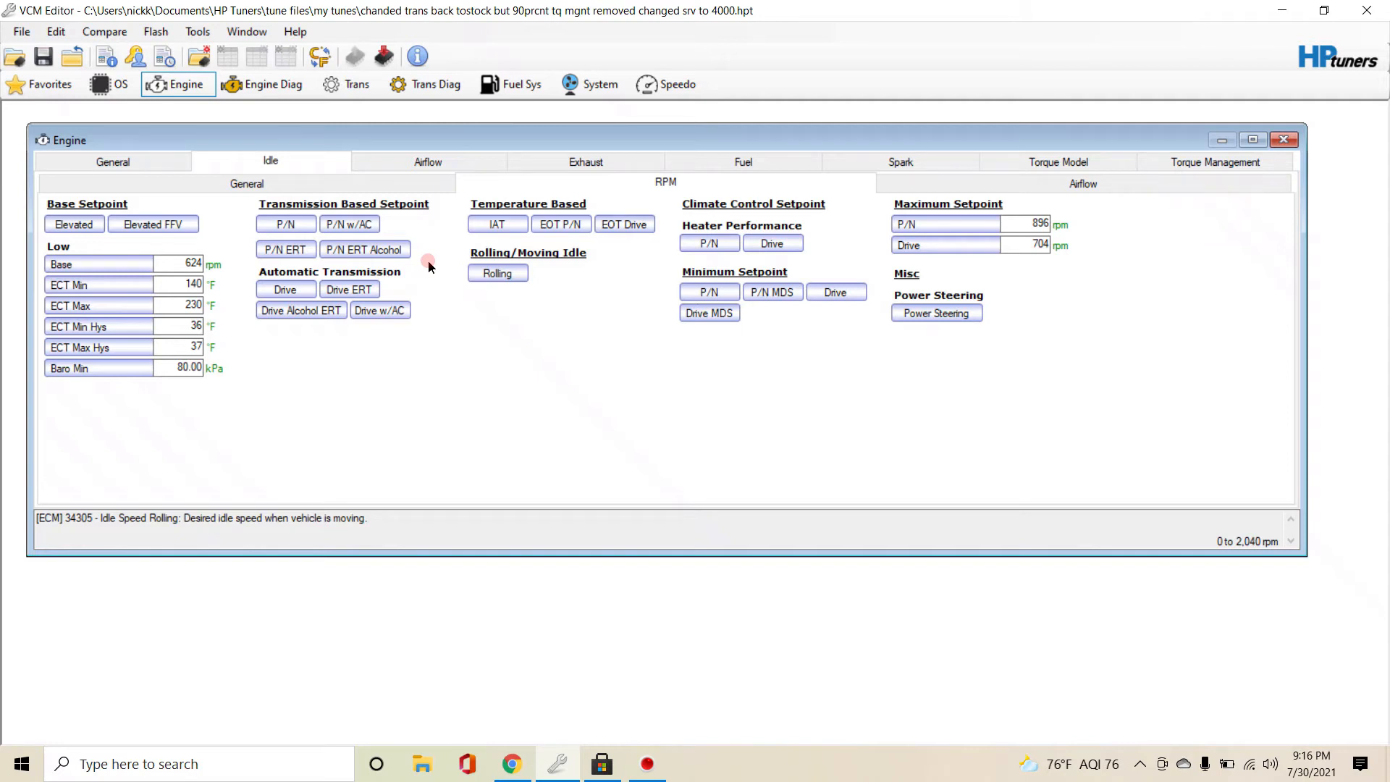
- Review the idle airflow parameters for Idle Torque Spark and Idle Torque Throttle, including the derivative, proportional and integral corrections
click(891, 182)
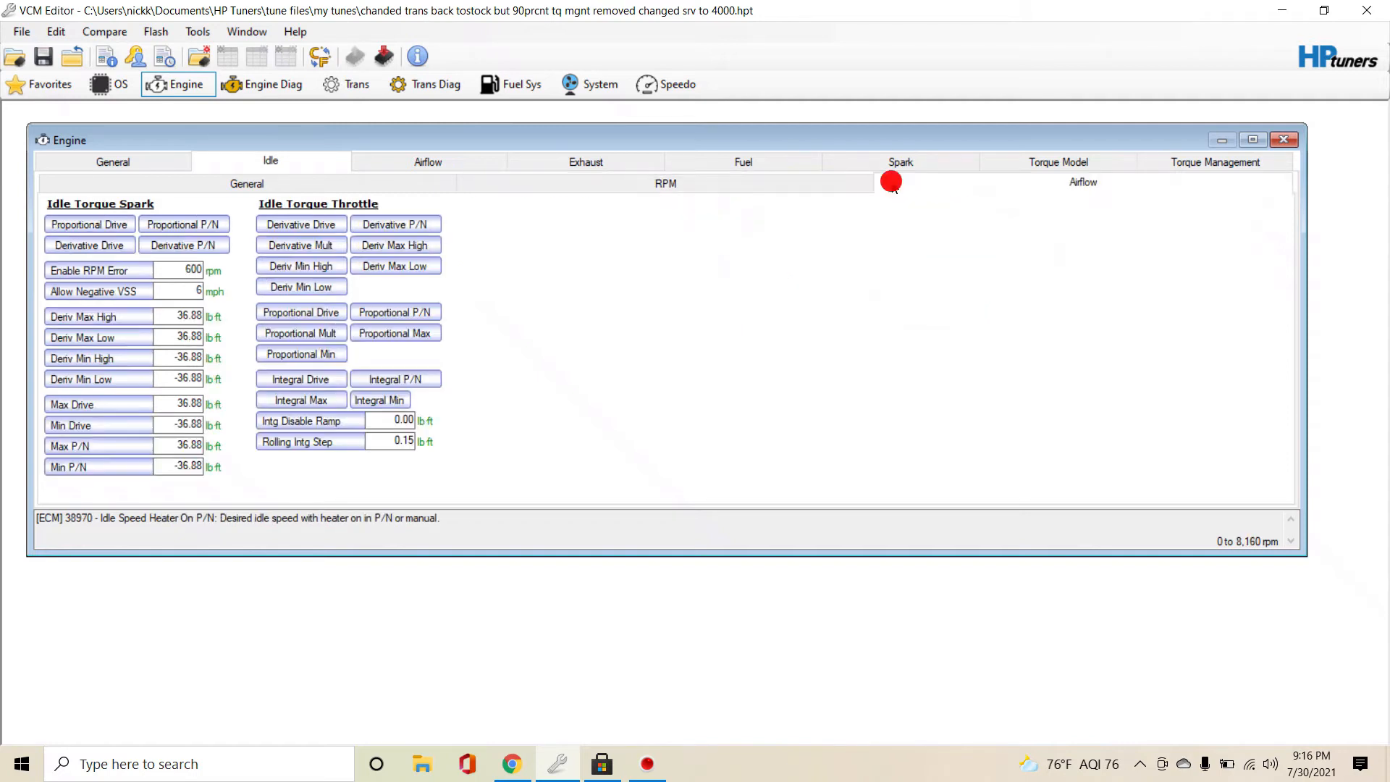
click(180, 224)
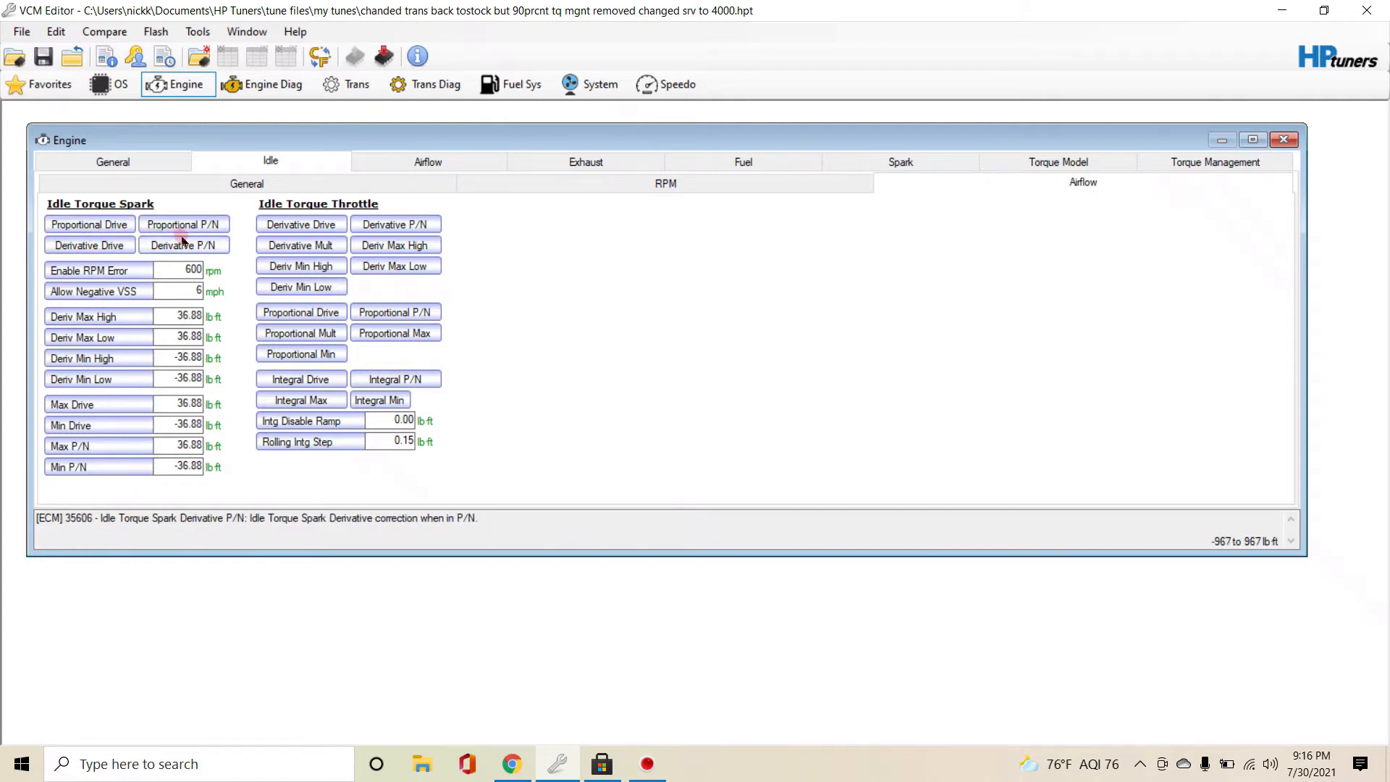
click(190, 248)
click(325, 233)
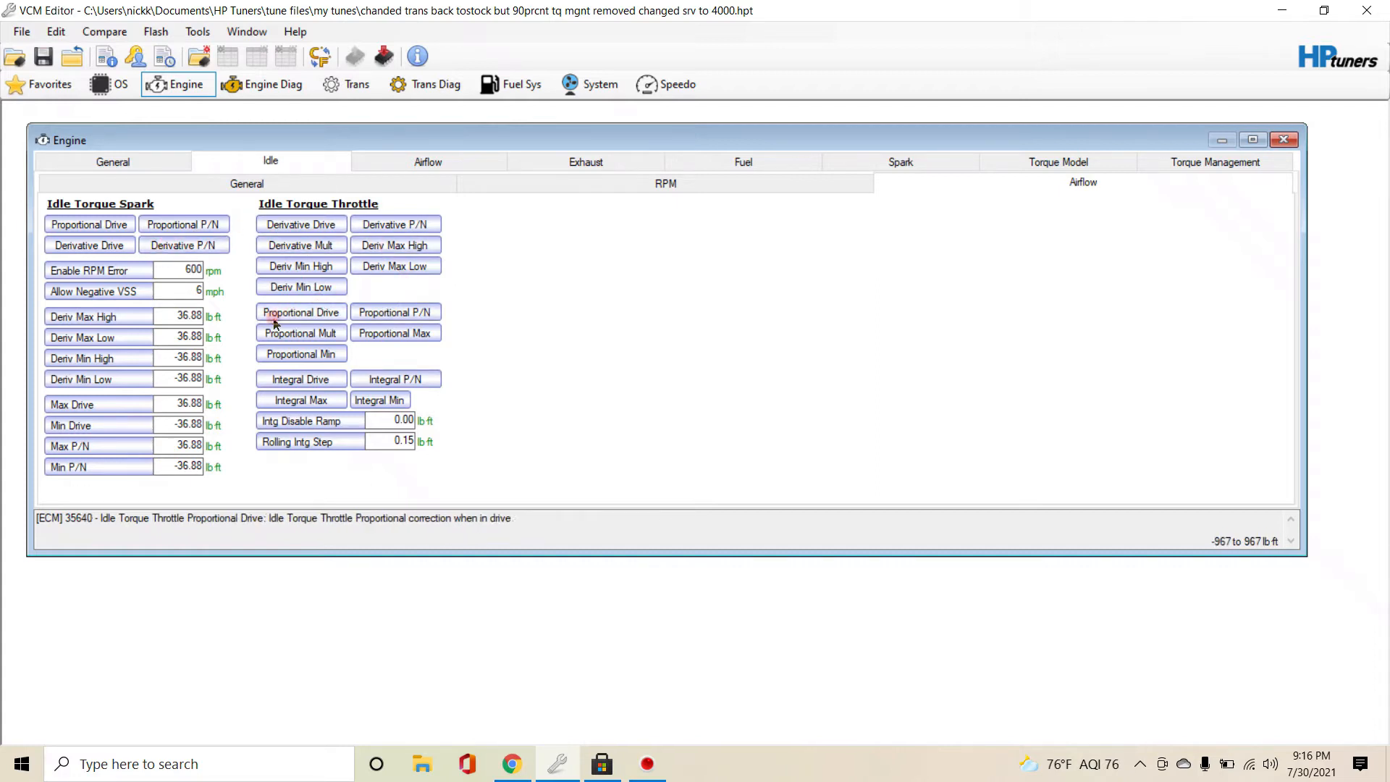
click(299, 381)
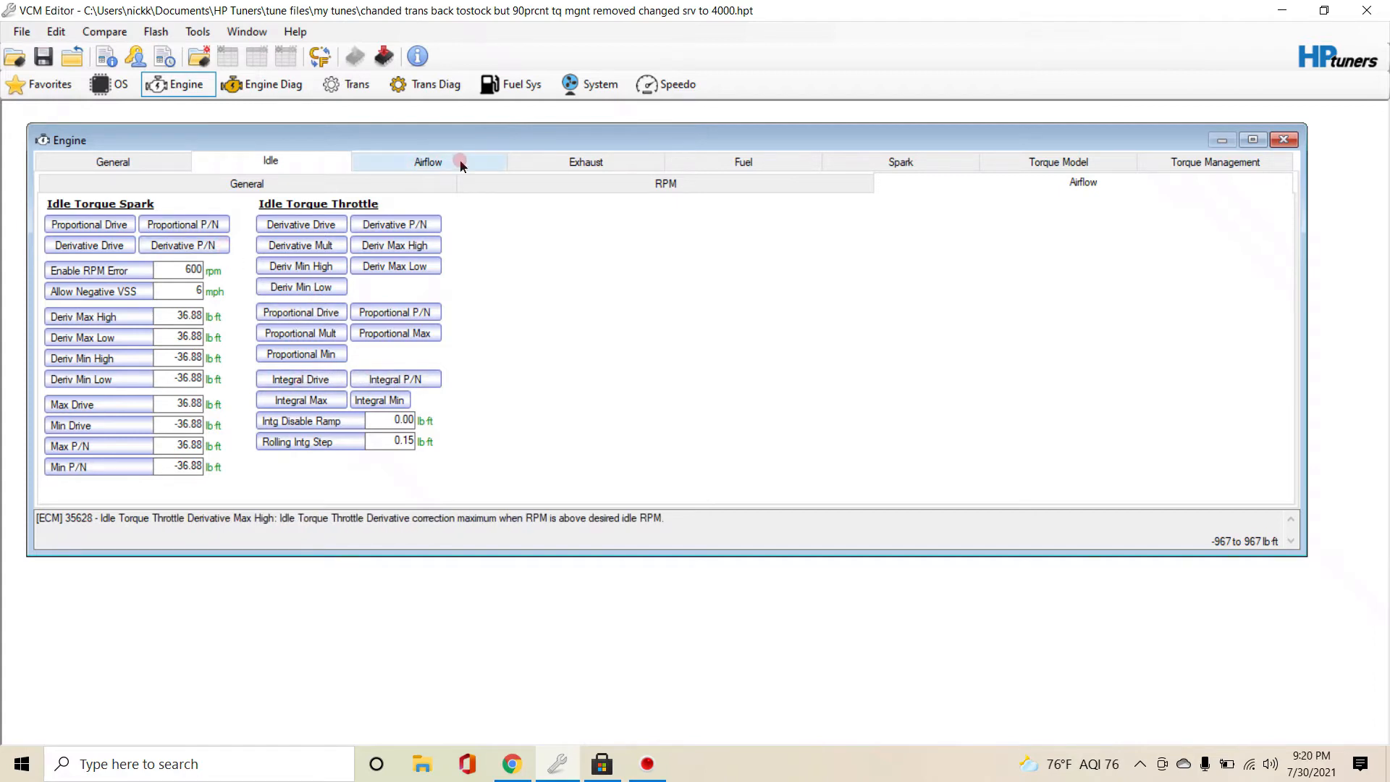
- Review the general engine airflow settings, covering the Max Airflow limit, the ECT/IAT Blend table and the pressure ratio limits
click(459, 160)
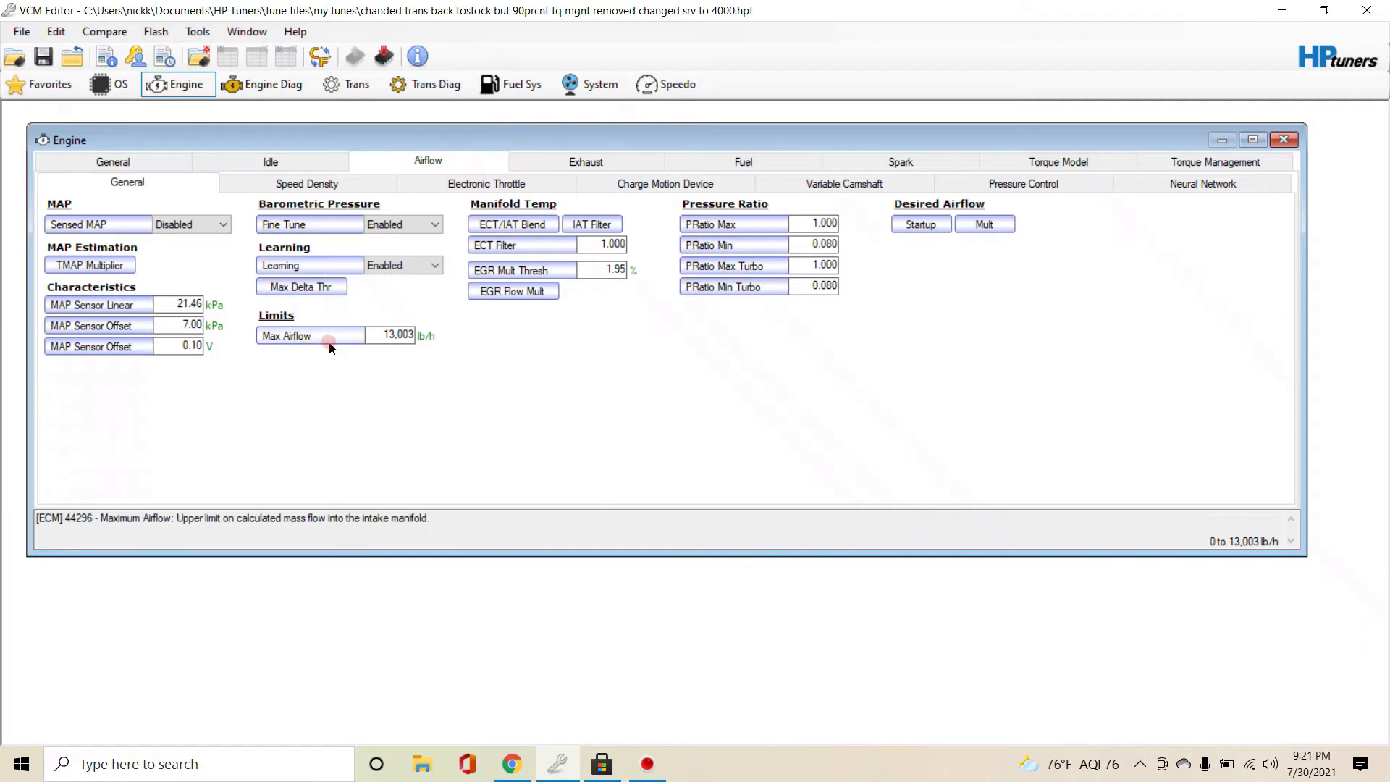
click(388, 334)
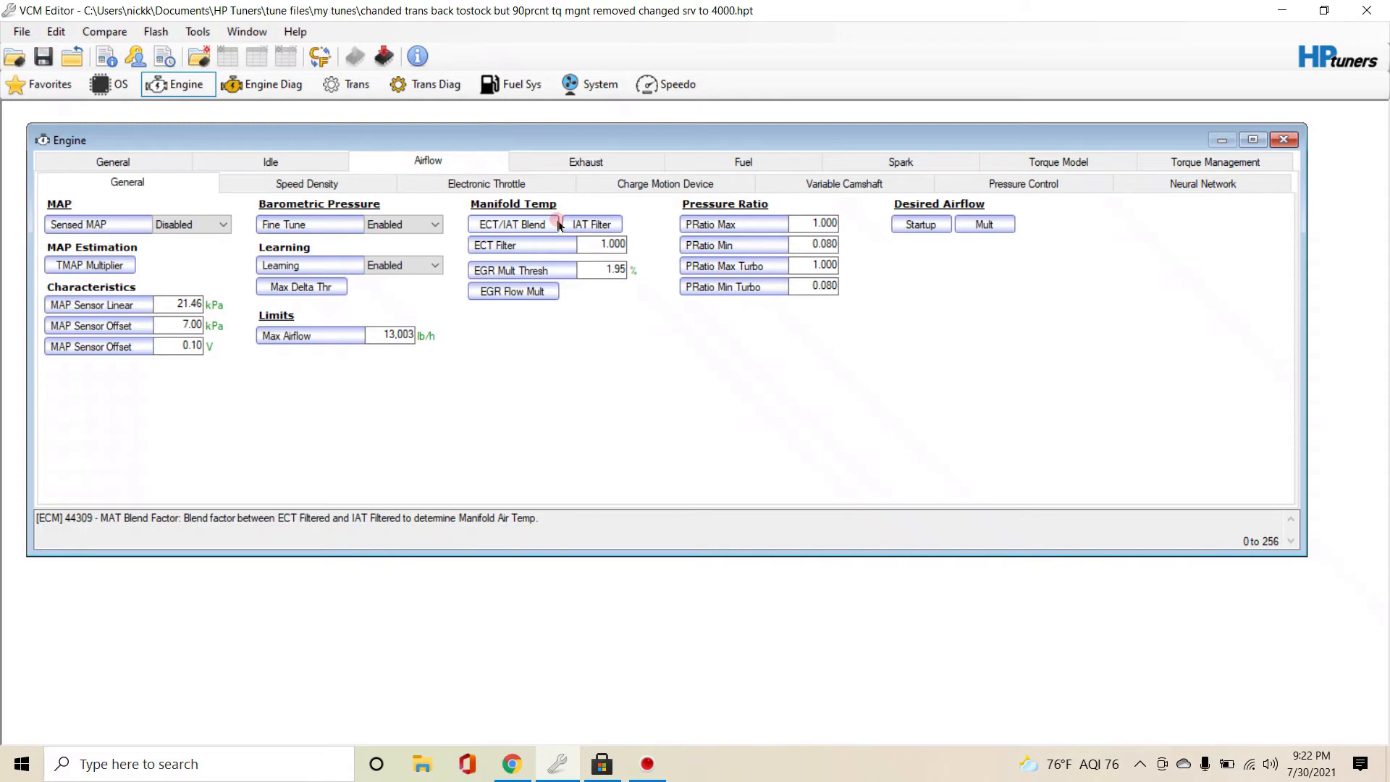
click(521, 225)
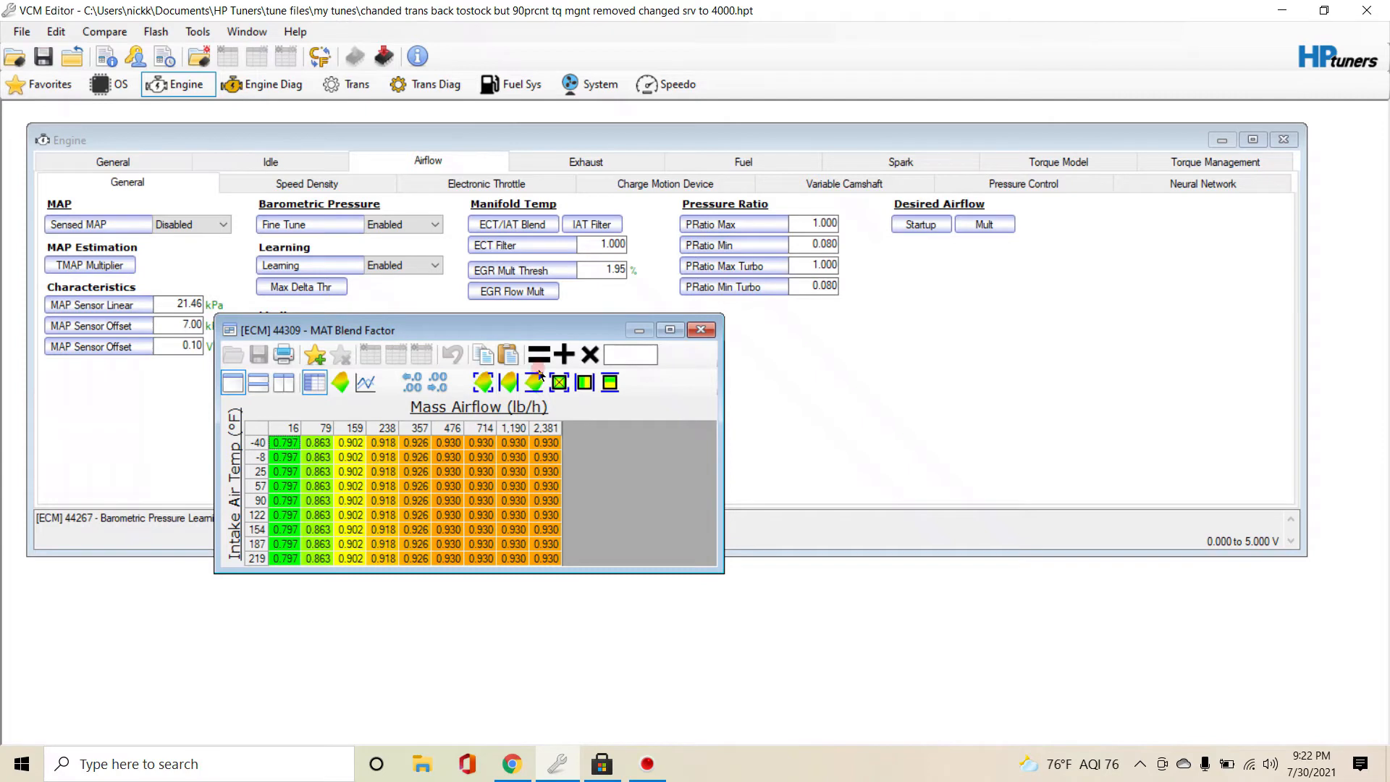
click(710, 328)
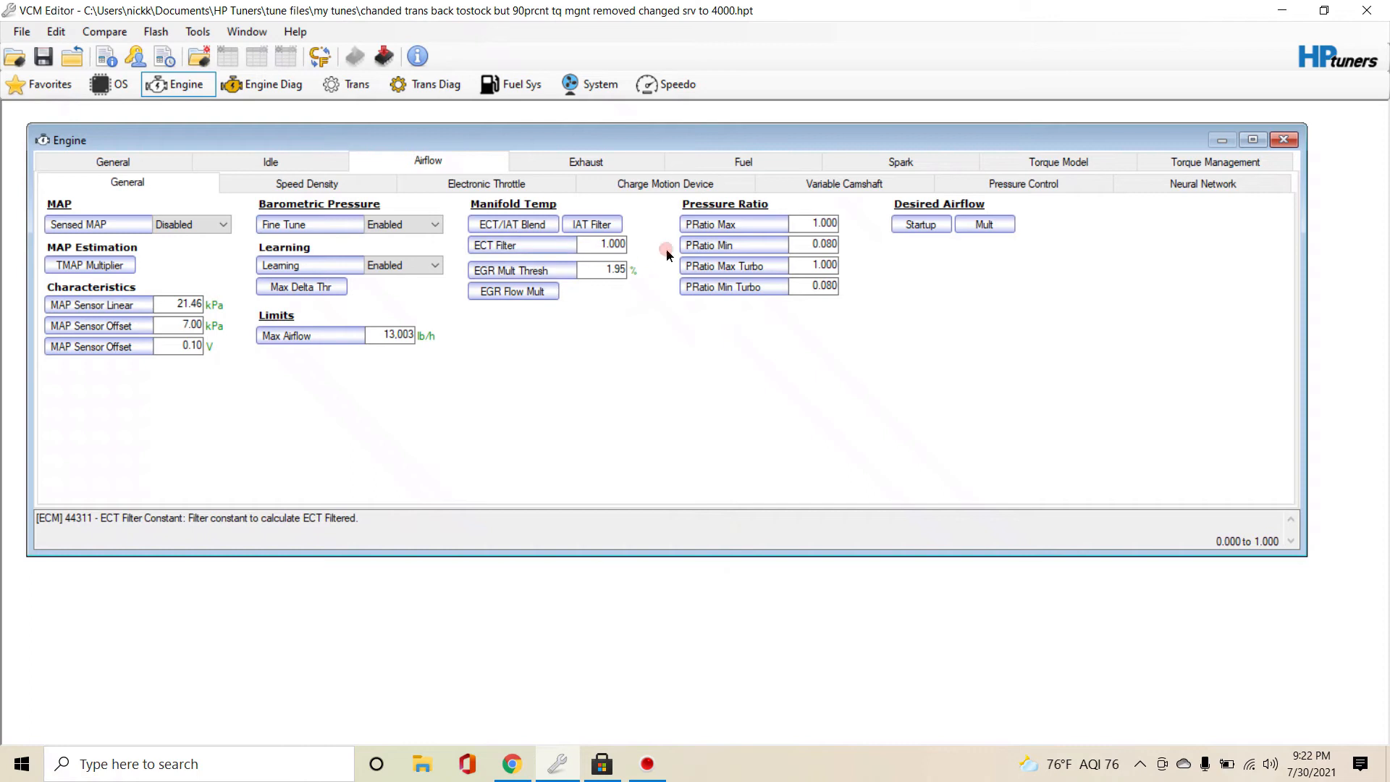
click(752, 214)
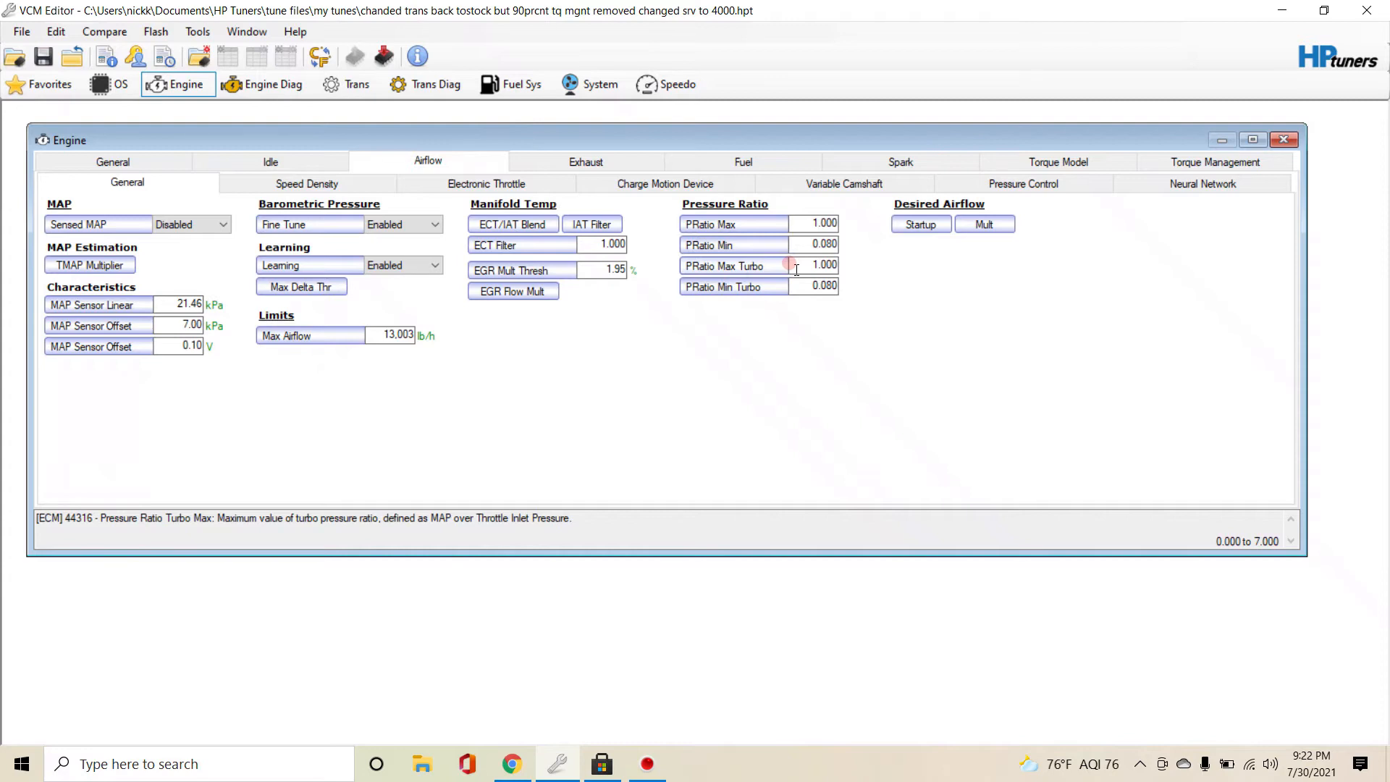
- Inspect the Desired Airflow Startup table, enlarging its window to show the full coolant temperature axis, and close it
click(938, 223)
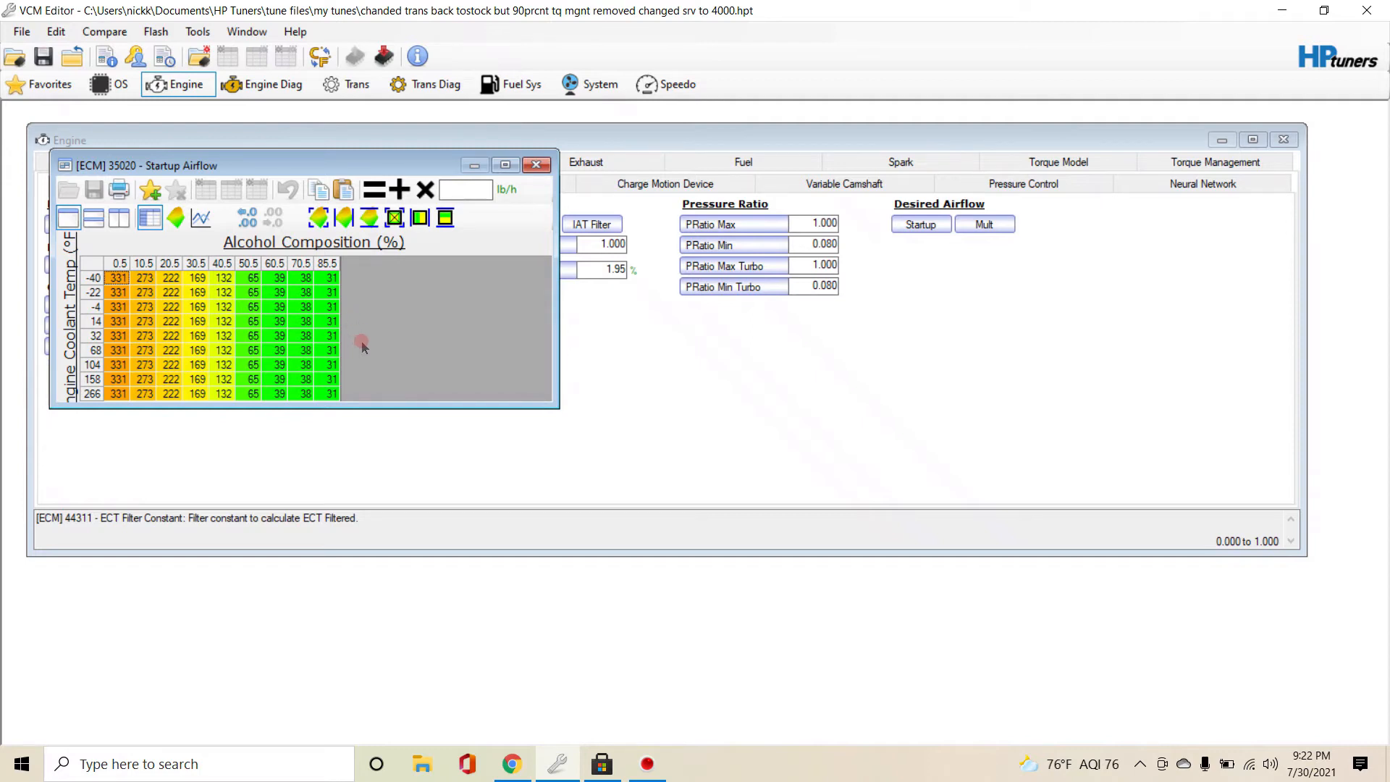
drag(368, 409, 368, 480)
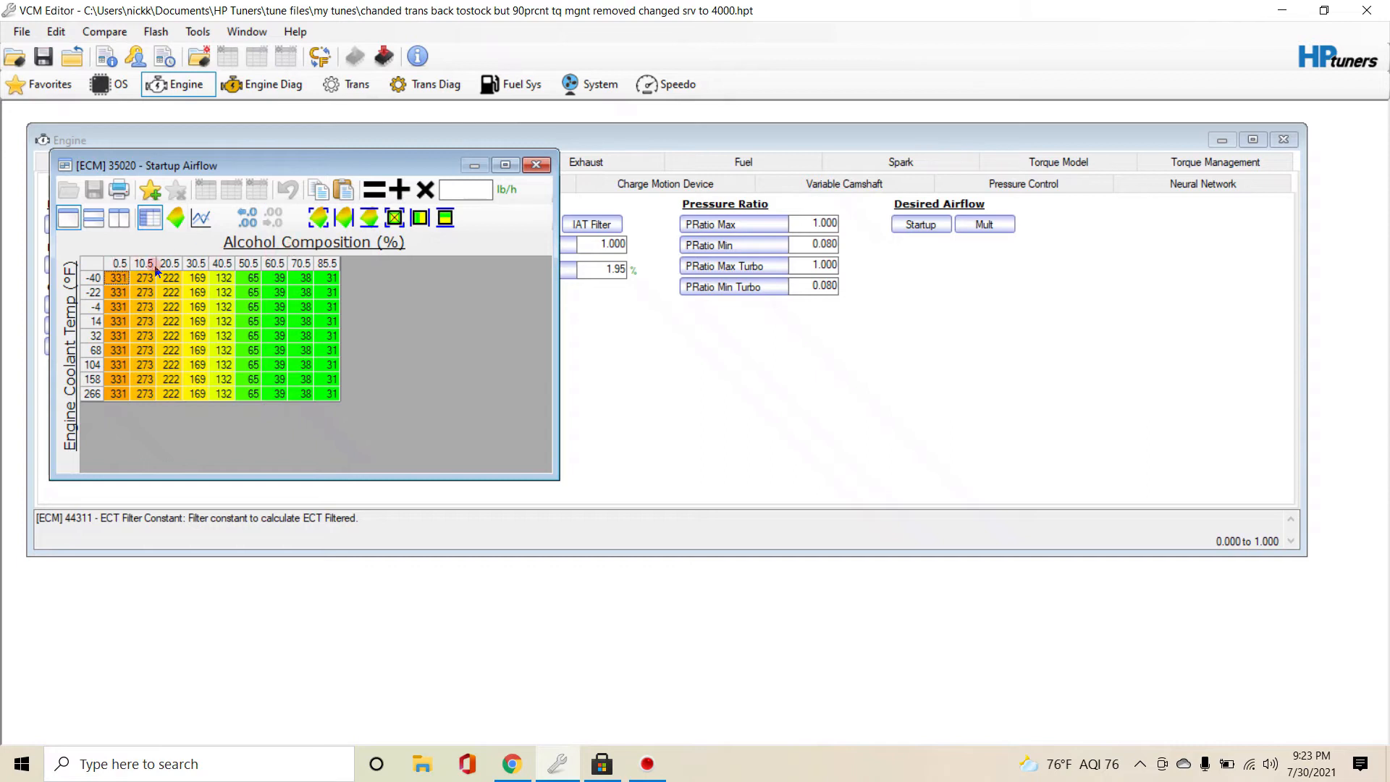
click(540, 174)
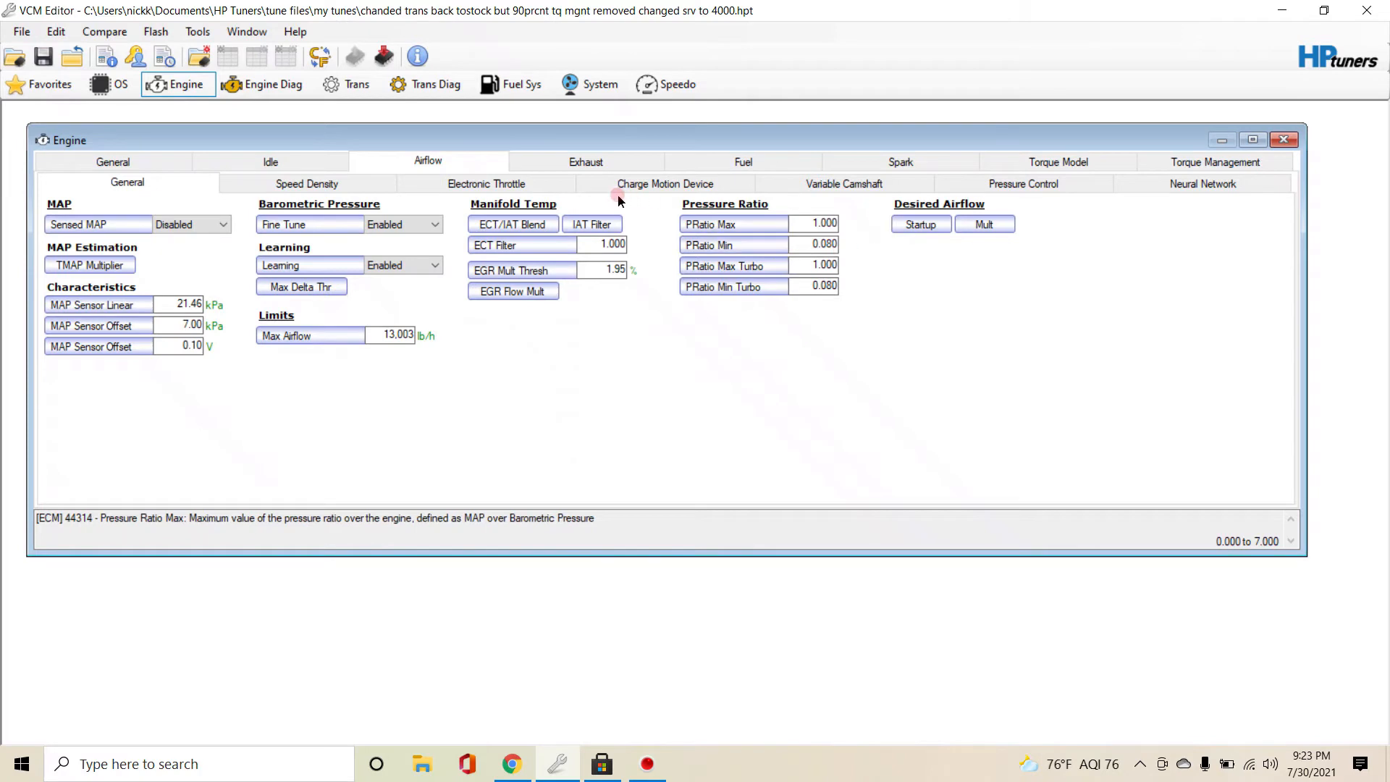
- Review the Speed Density limits and VE corrections, and examine the electronic throttle's Throttle Body Model airflow table
click(277, 187)
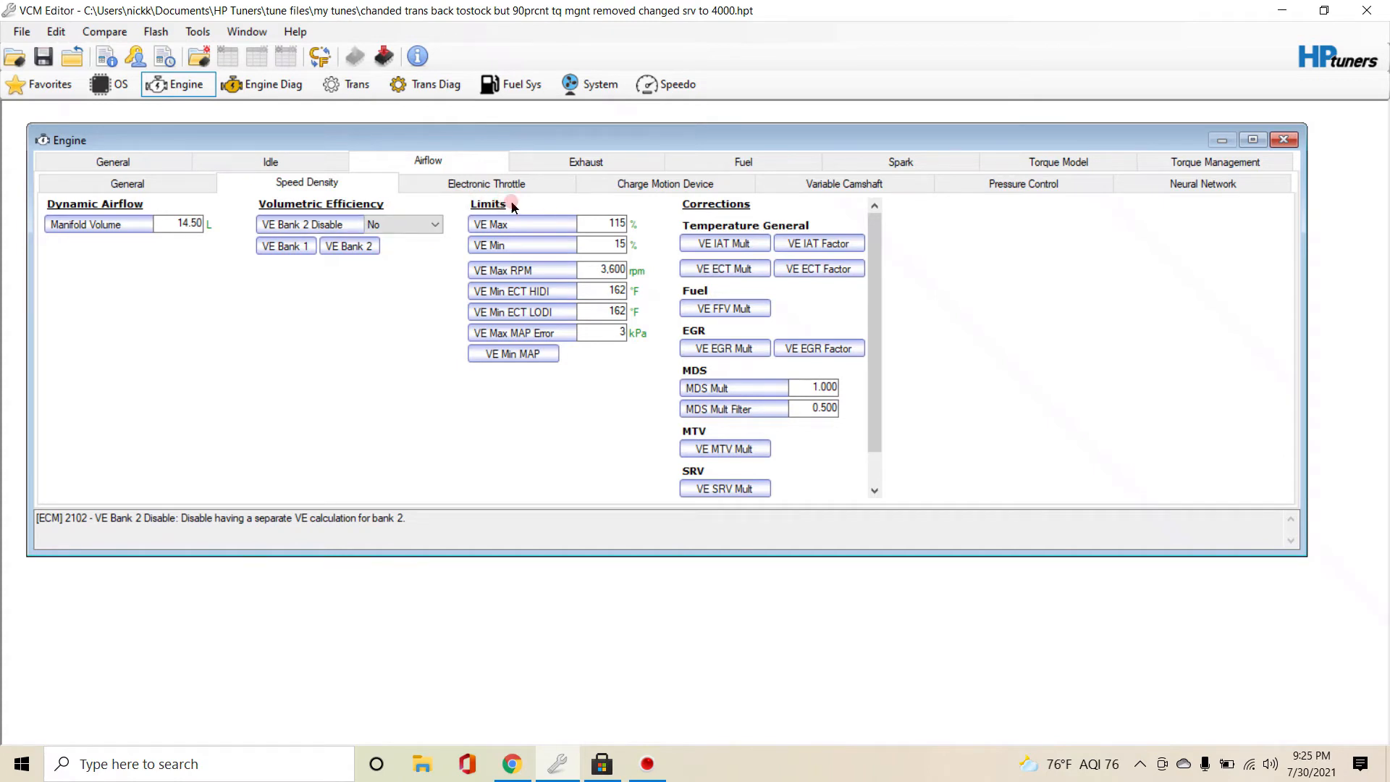
click(748, 250)
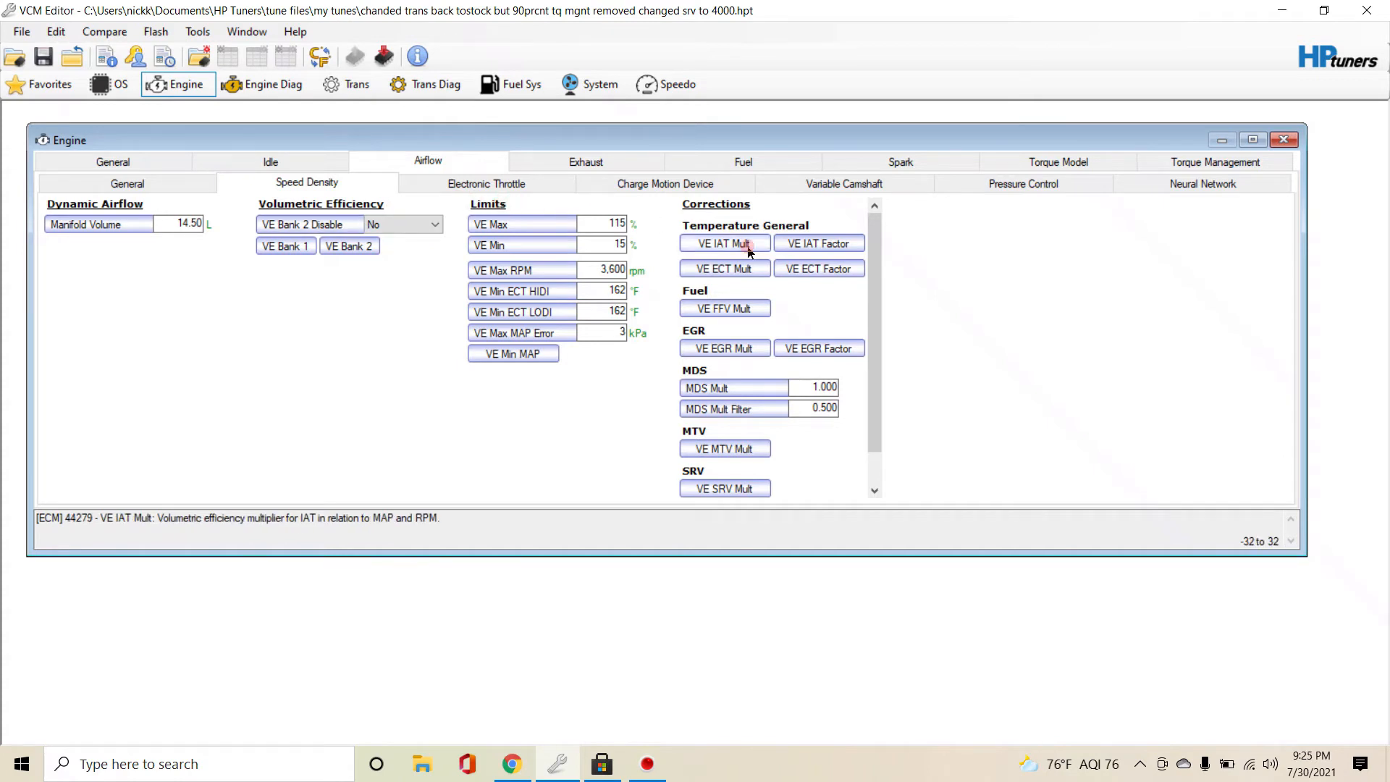
click(489, 185)
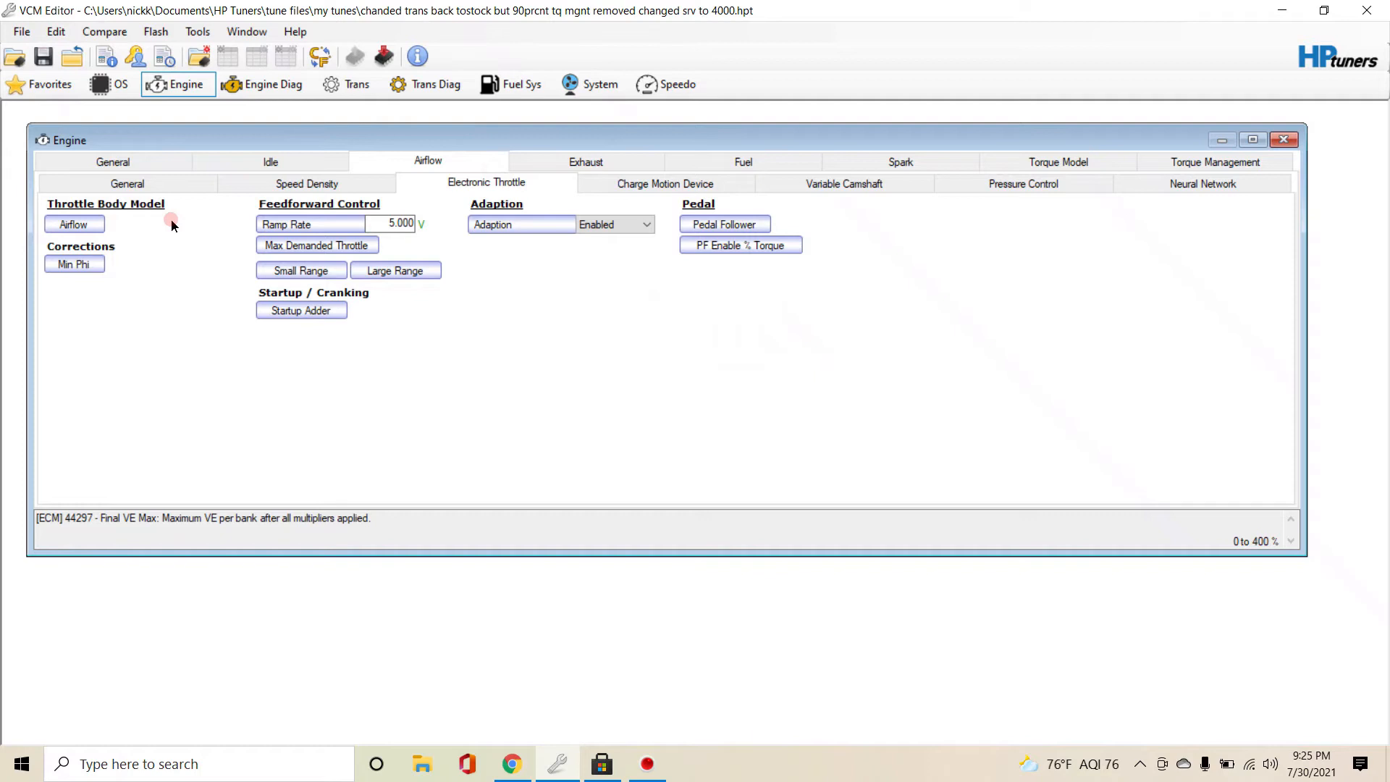
click(87, 226)
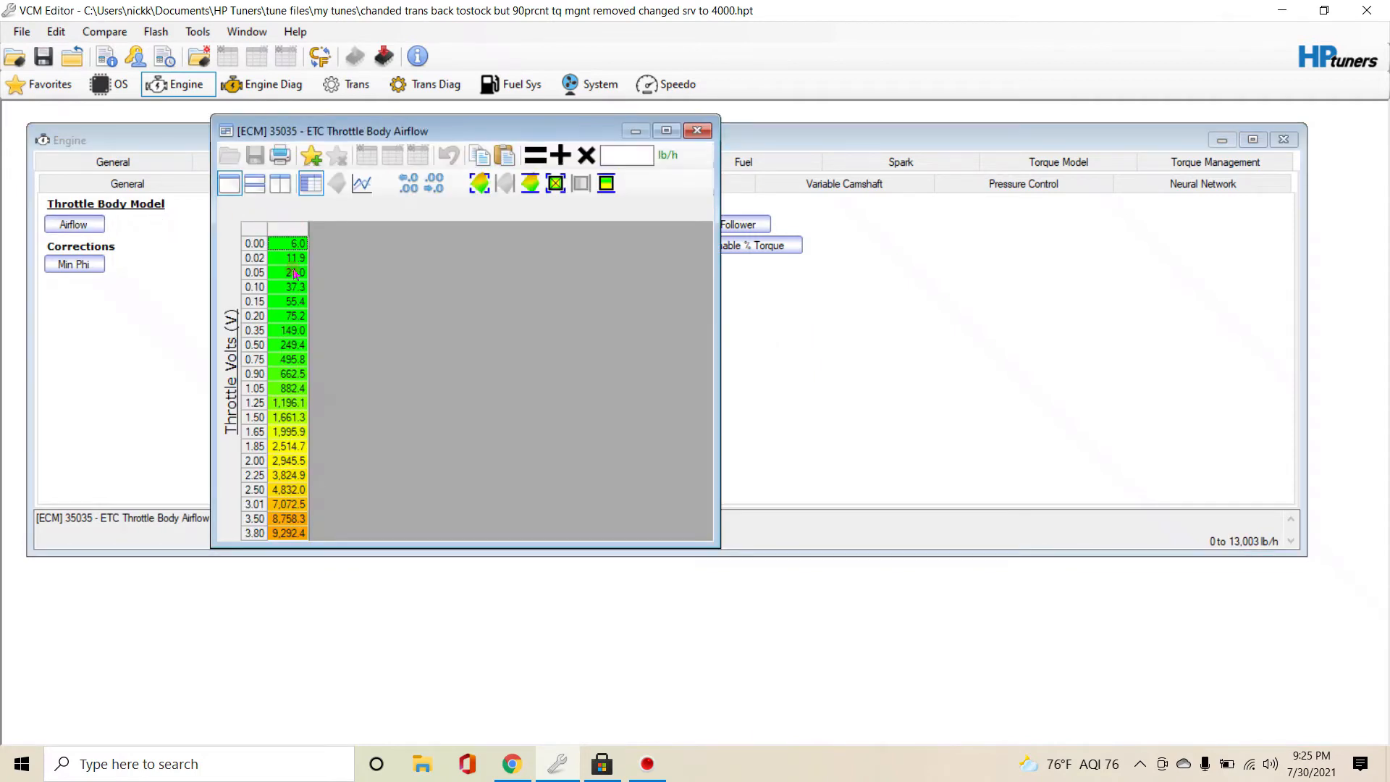
click(230, 366)
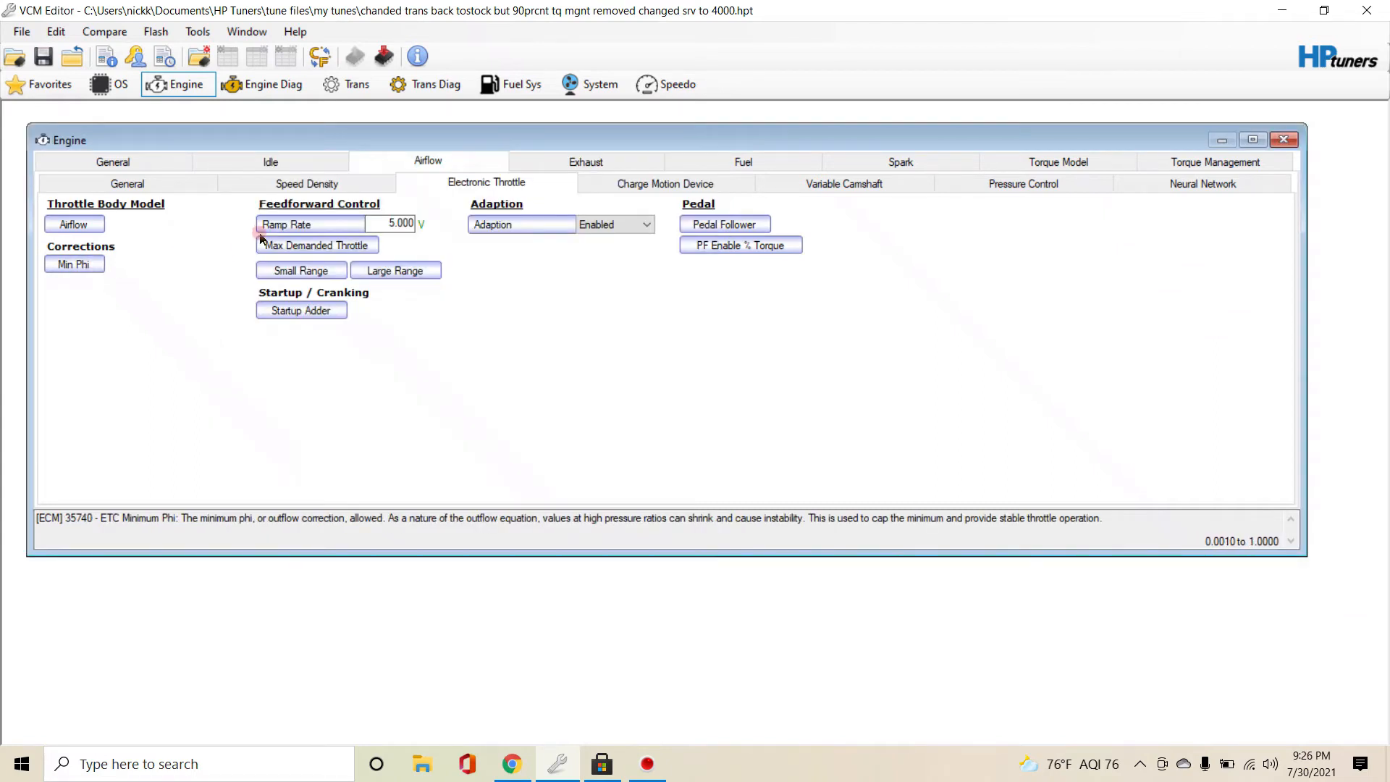
- Examine the electronic throttle's Feedforward Control settings, including Ramp Rate, Max Demanded Throttle and the small and large ranges, plus the Adaption setting
click(341, 226)
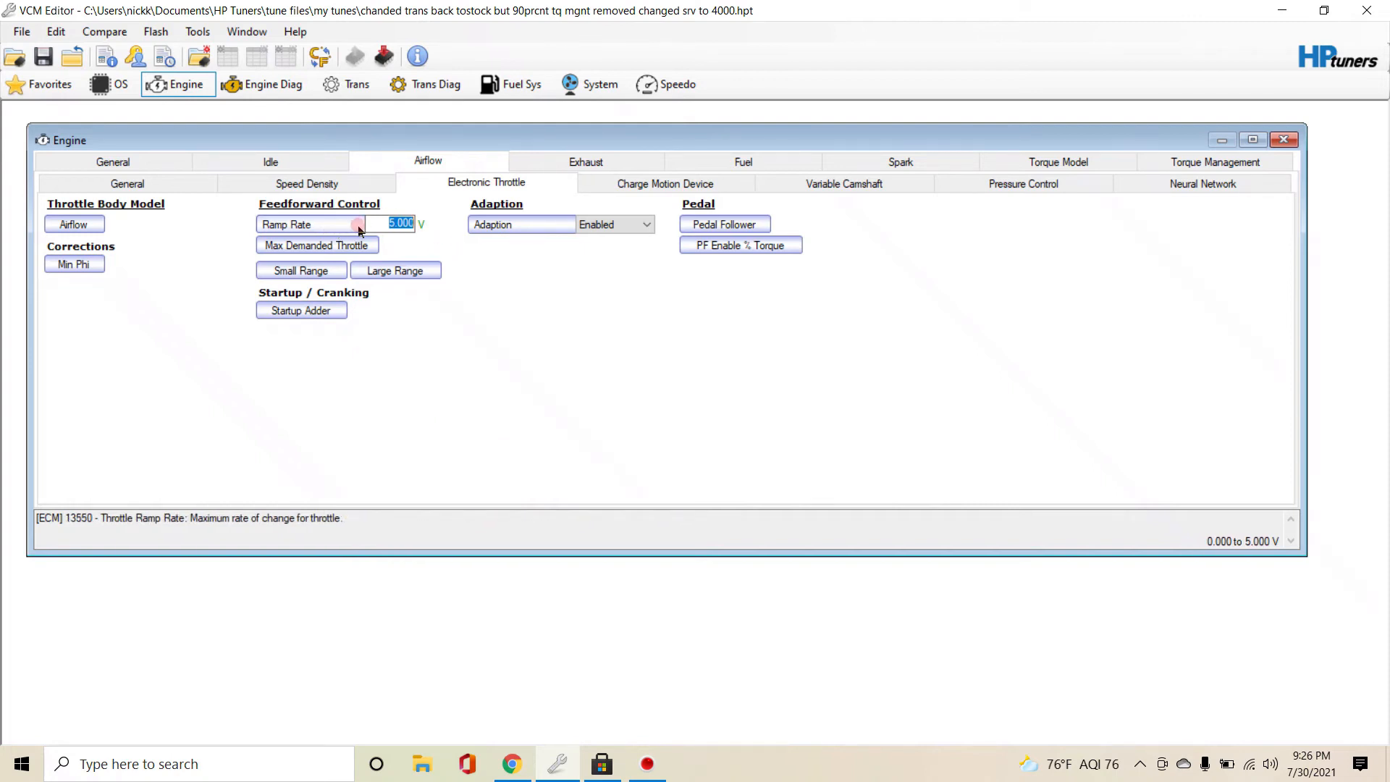
click(331, 252)
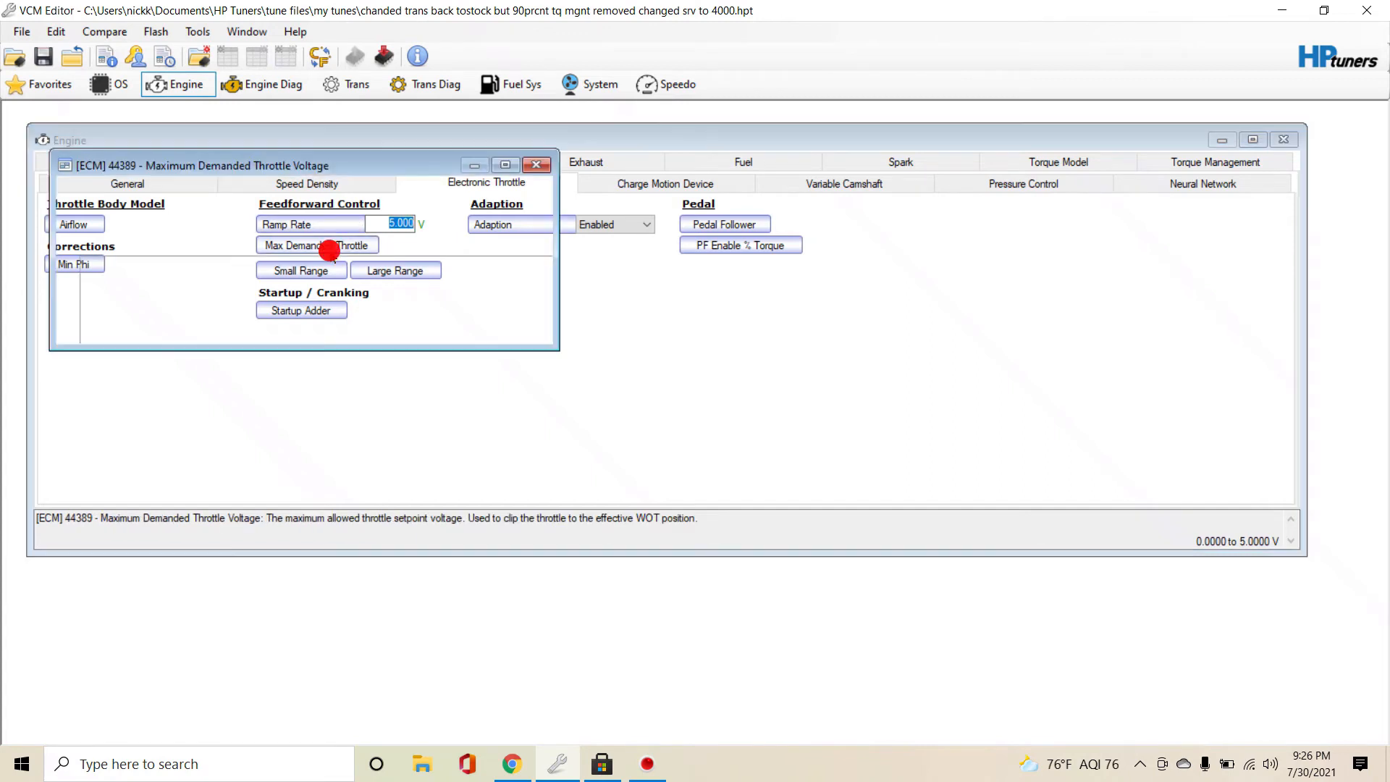
click(140, 278)
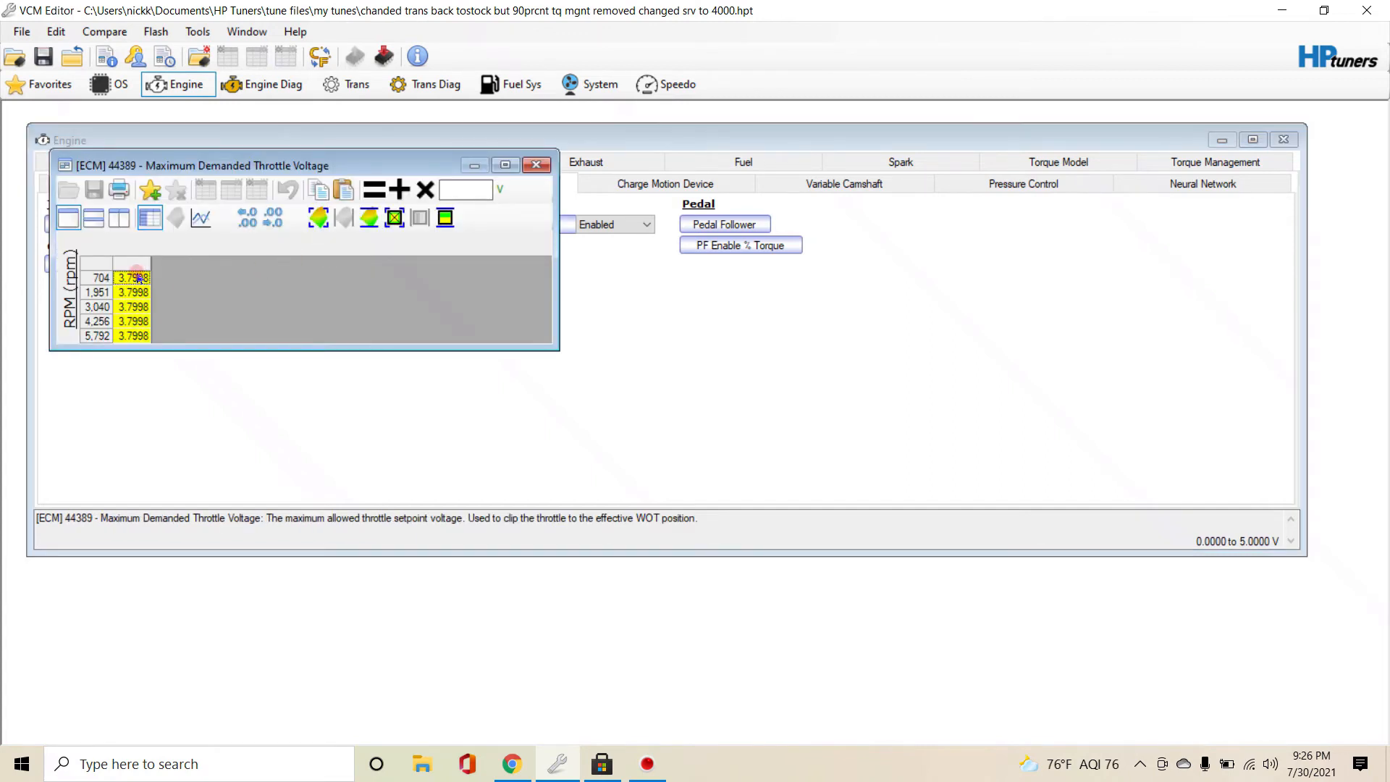
key(Escape)
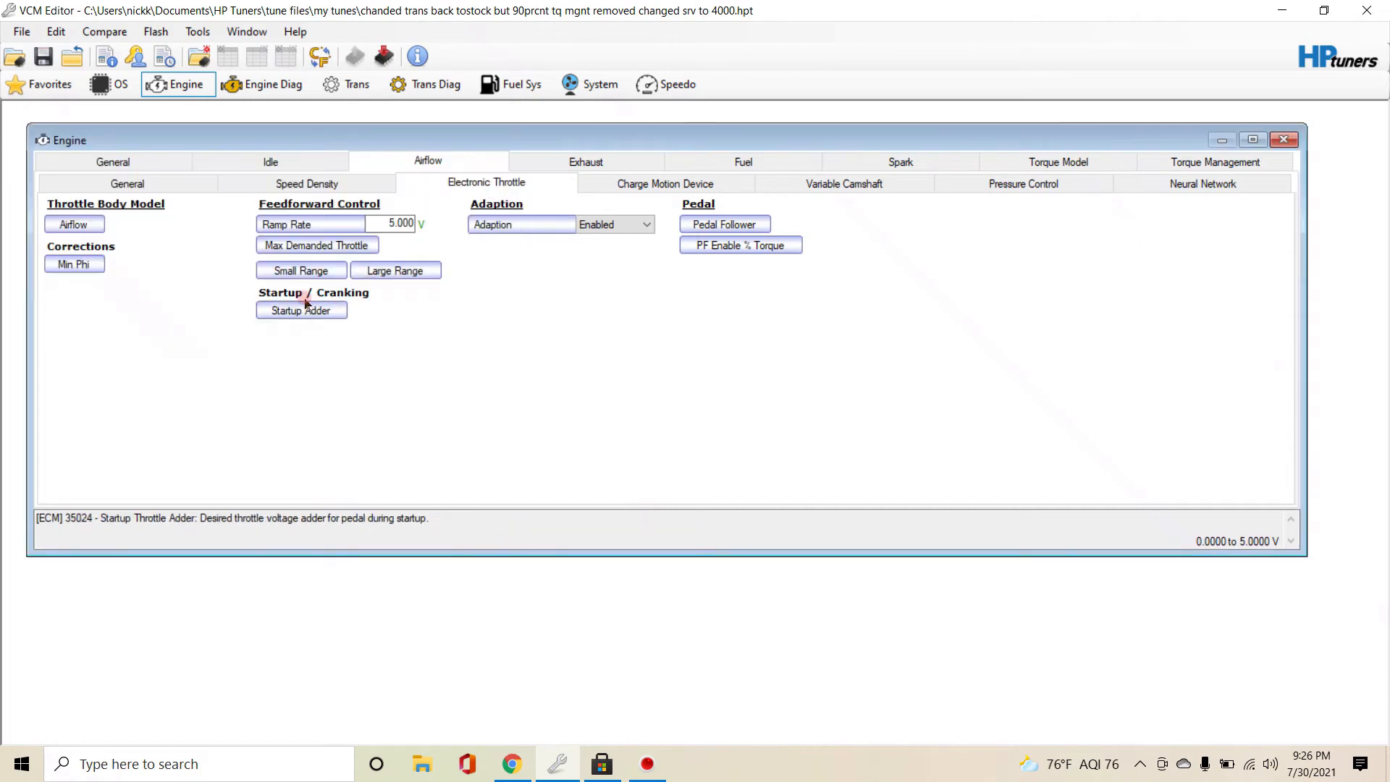
click(309, 275)
click(397, 275)
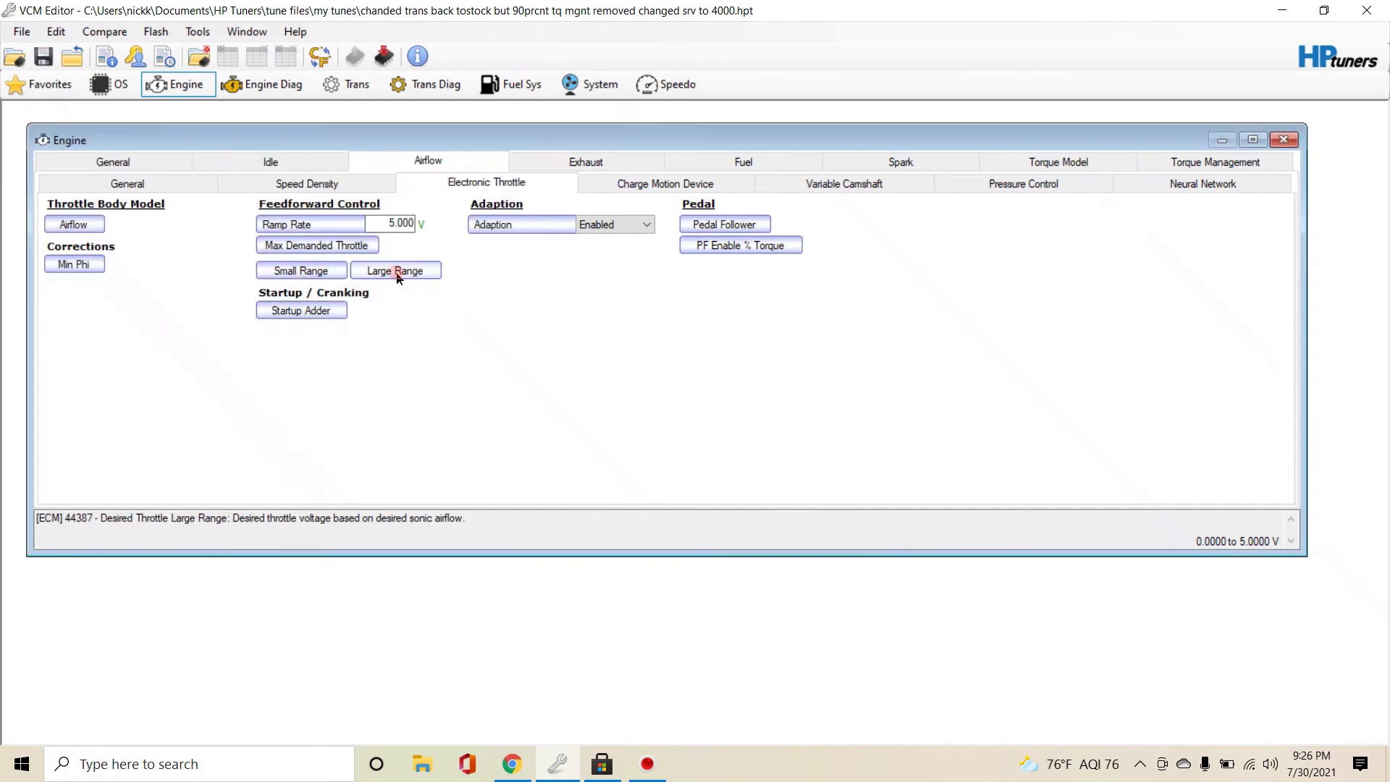
click(599, 224)
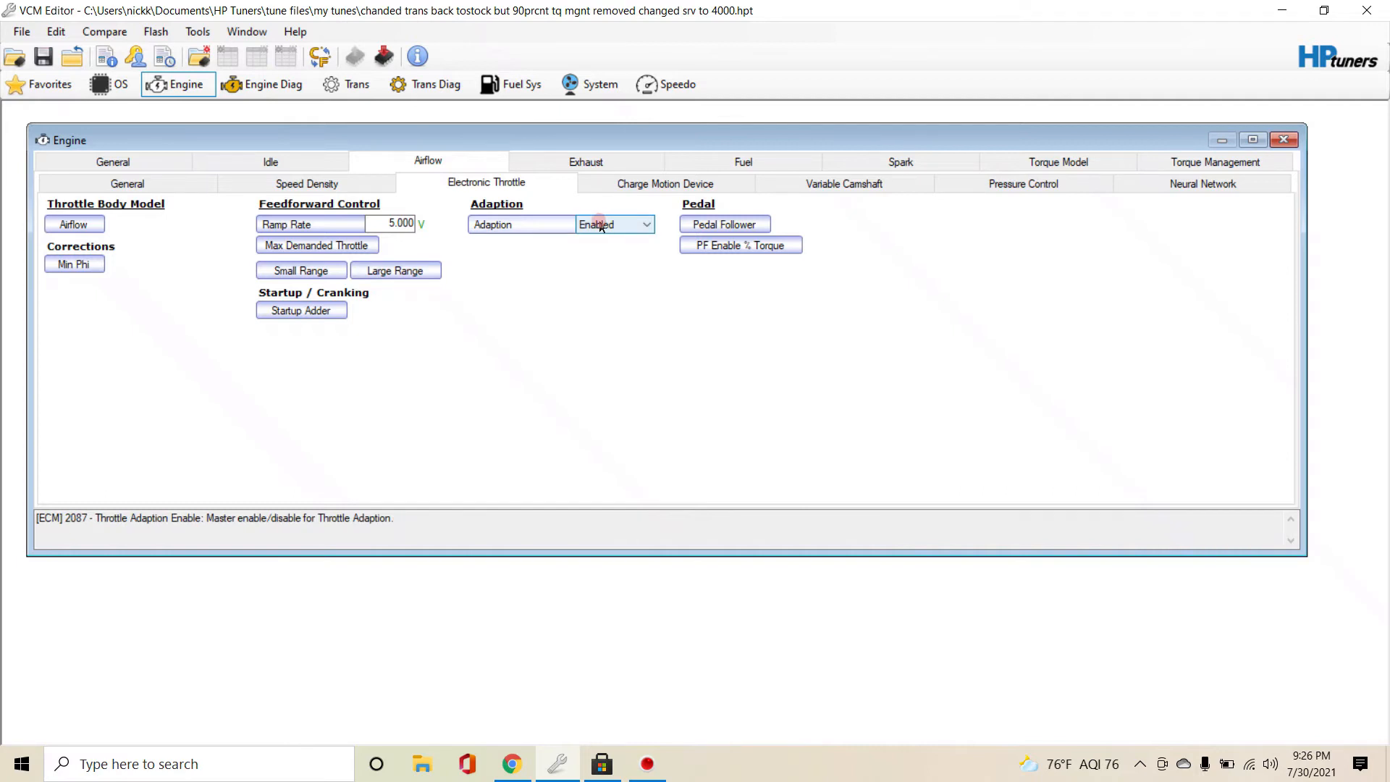
- Review the Short Runner Valve settings for the charge motion device and the Variable Camshaft airflow settings
click(667, 182)
click(112, 222)
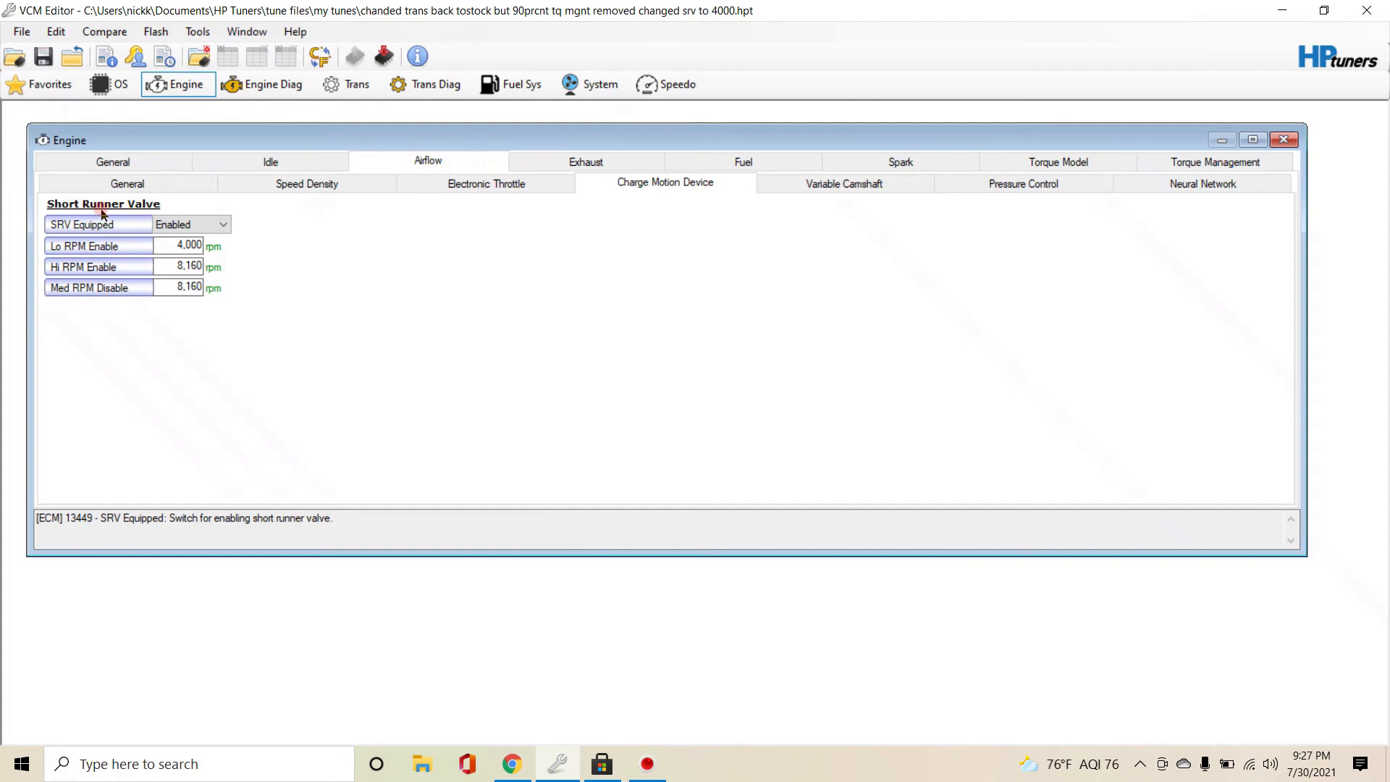
click(801, 179)
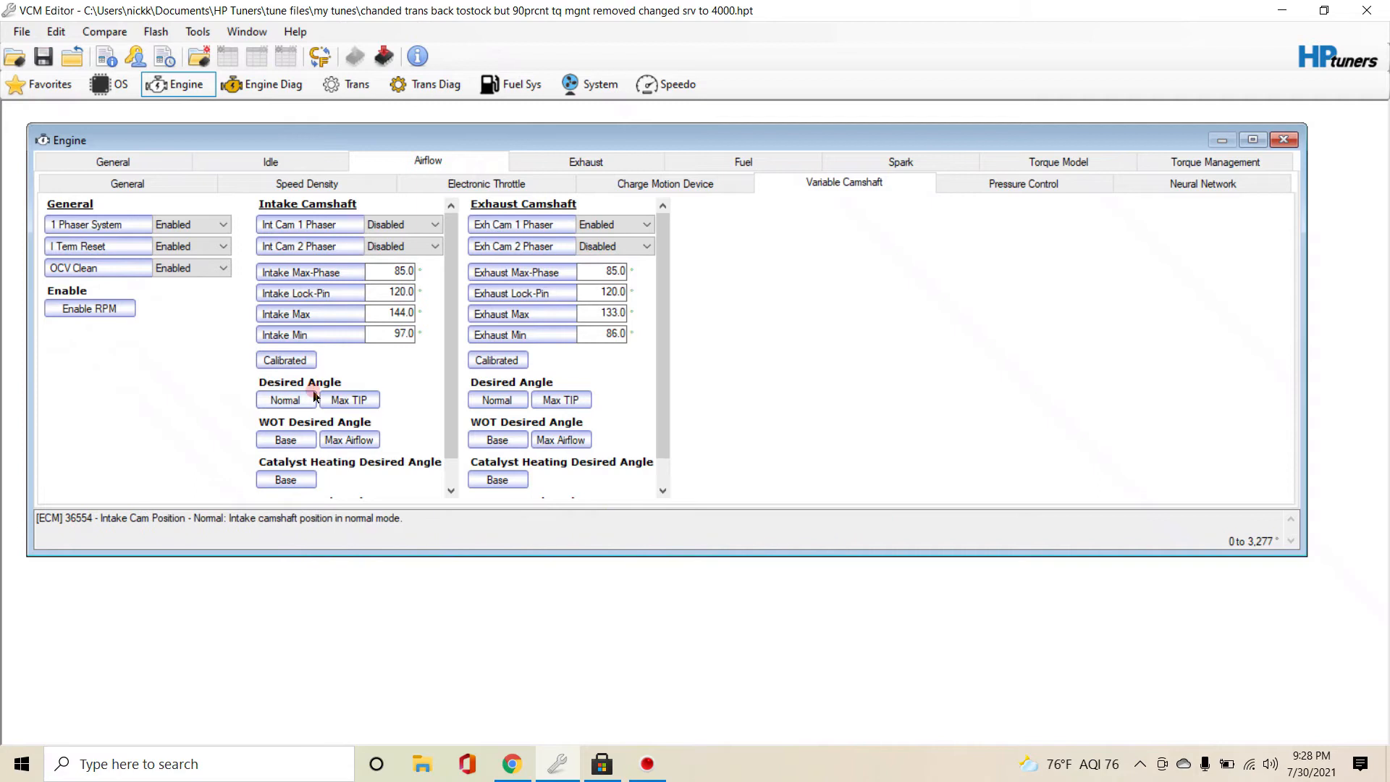
- Review the airflow Pressure Control settings with the Air Filter Loss table, and bring up the Neural Network settings
click(956, 181)
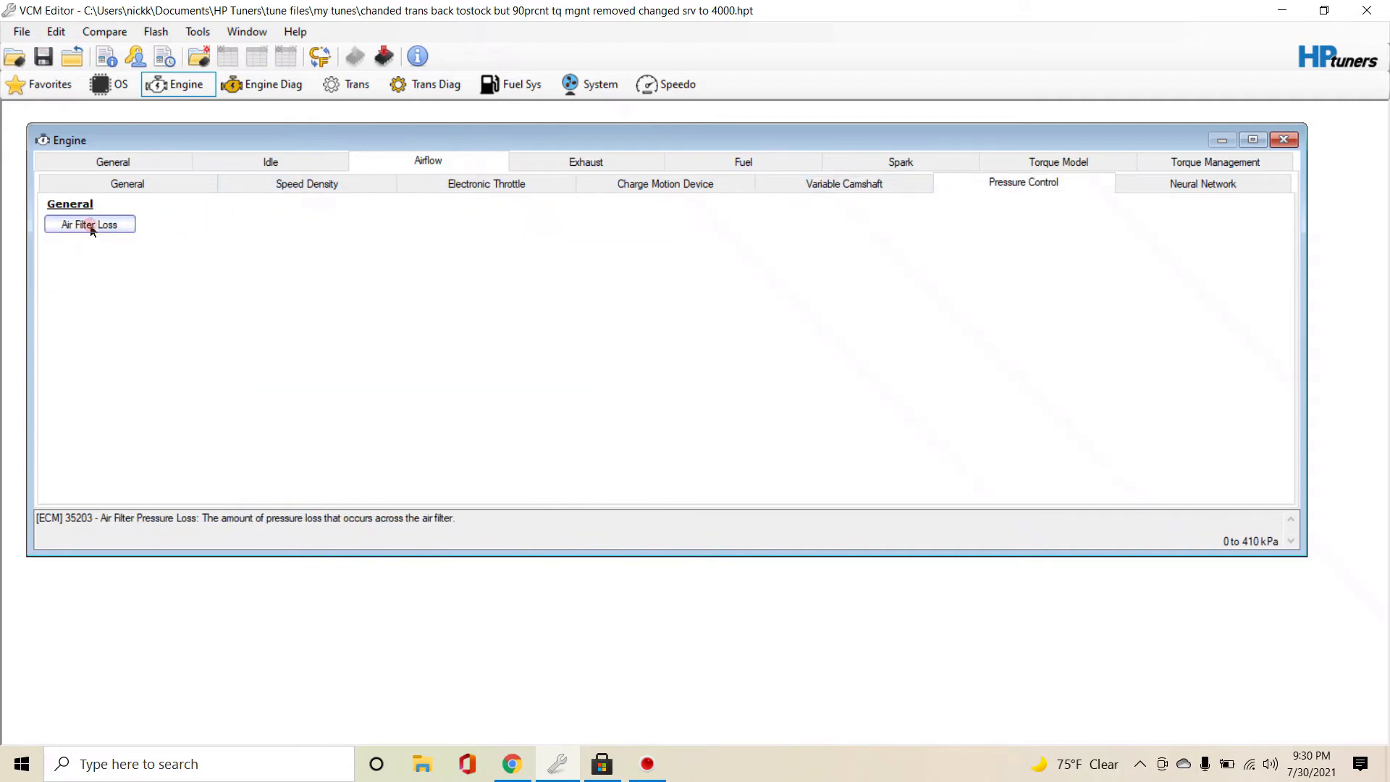
click(1225, 186)
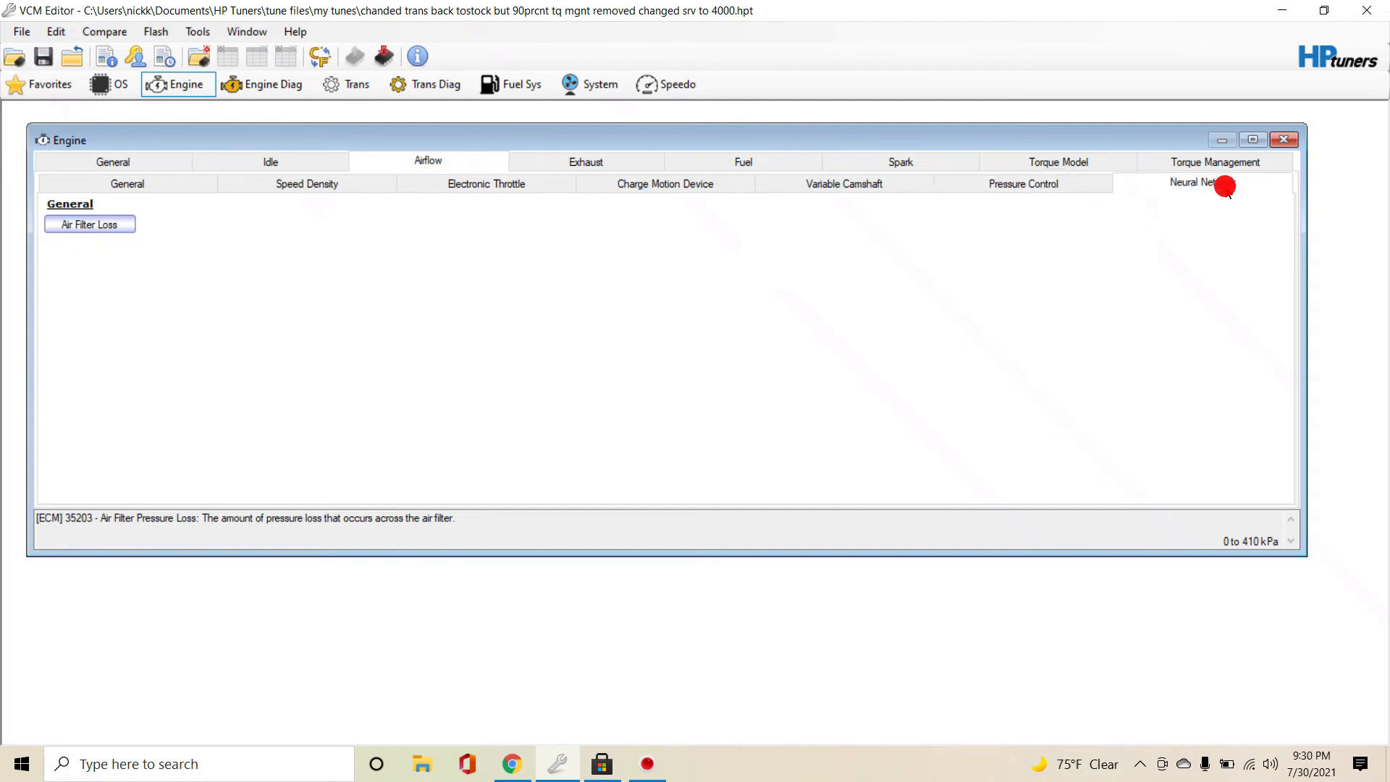
- Switch Use Neural Network to Disabled and restore it to Enabled
click(216, 221)
click(215, 225)
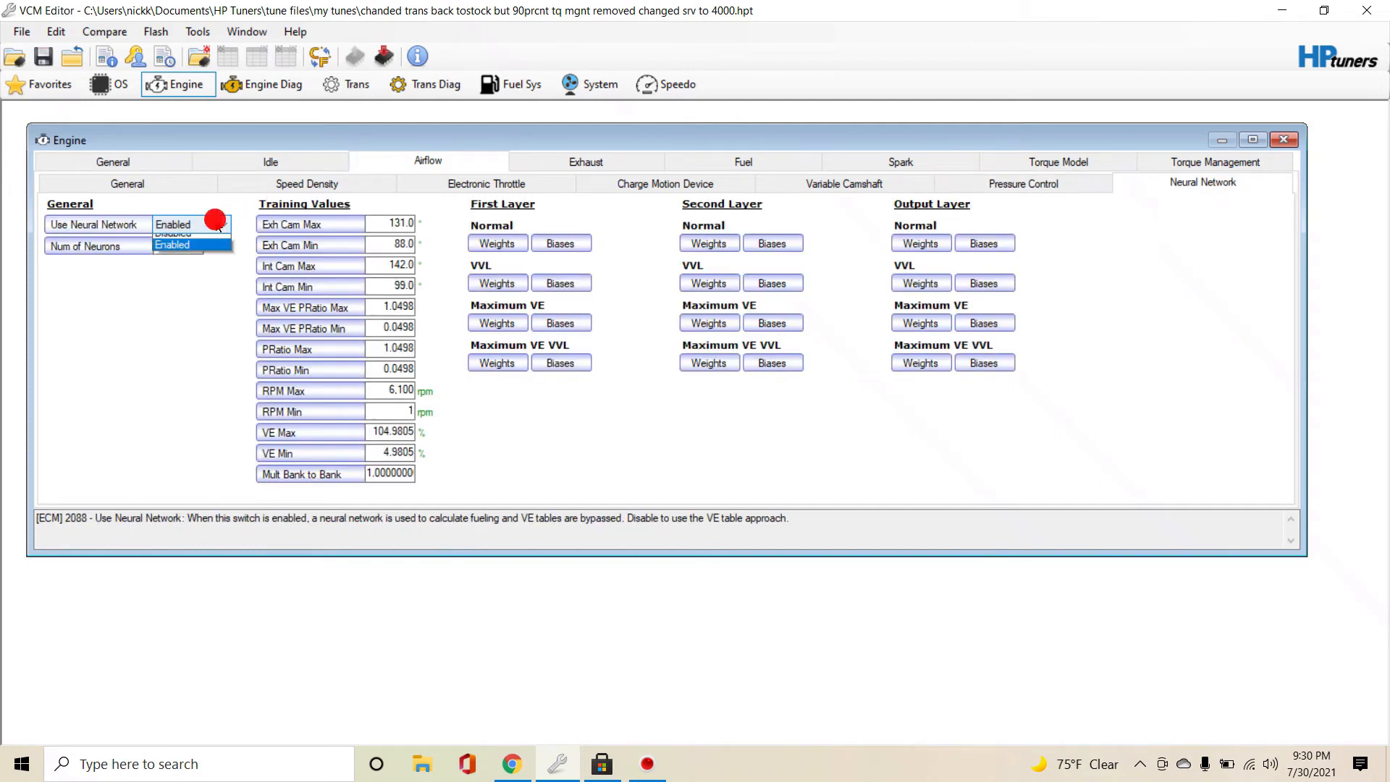
click(188, 240)
click(189, 224)
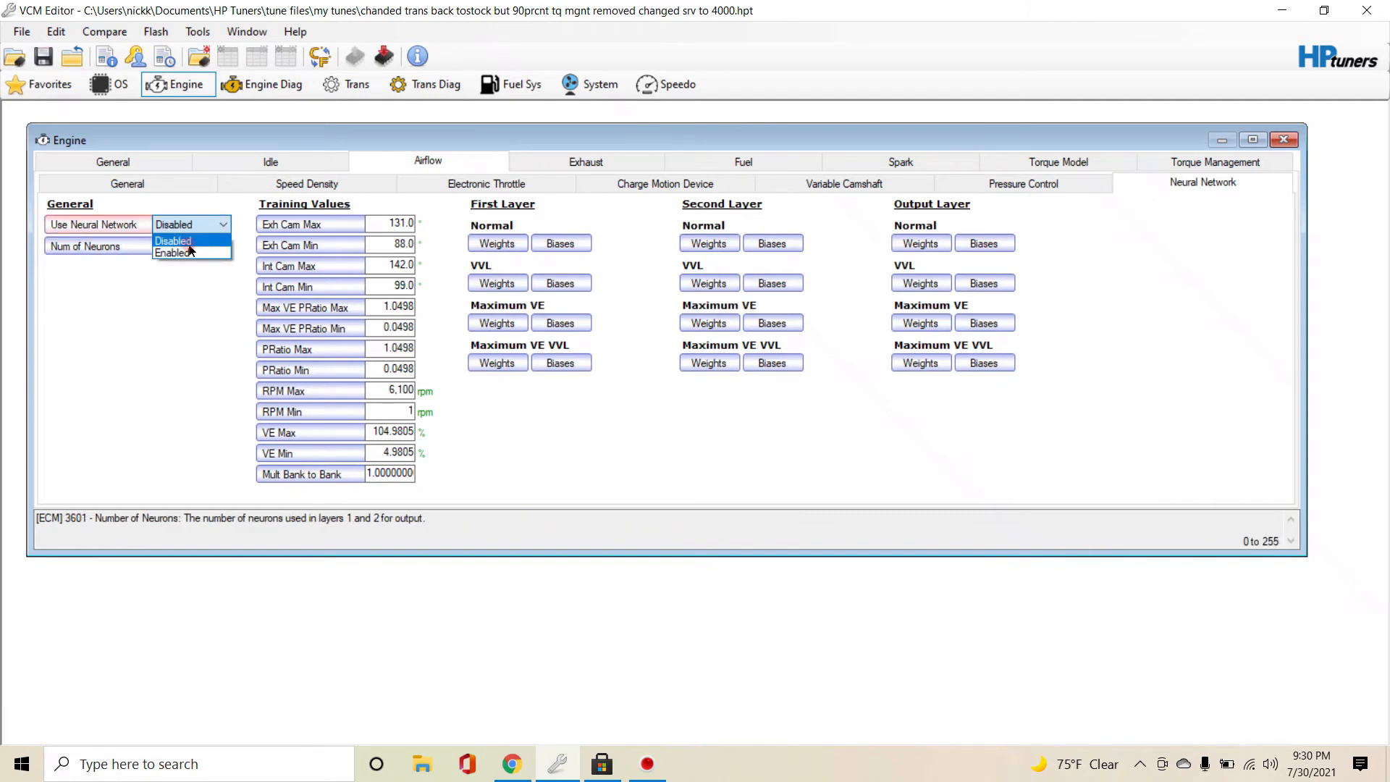
click(187, 252)
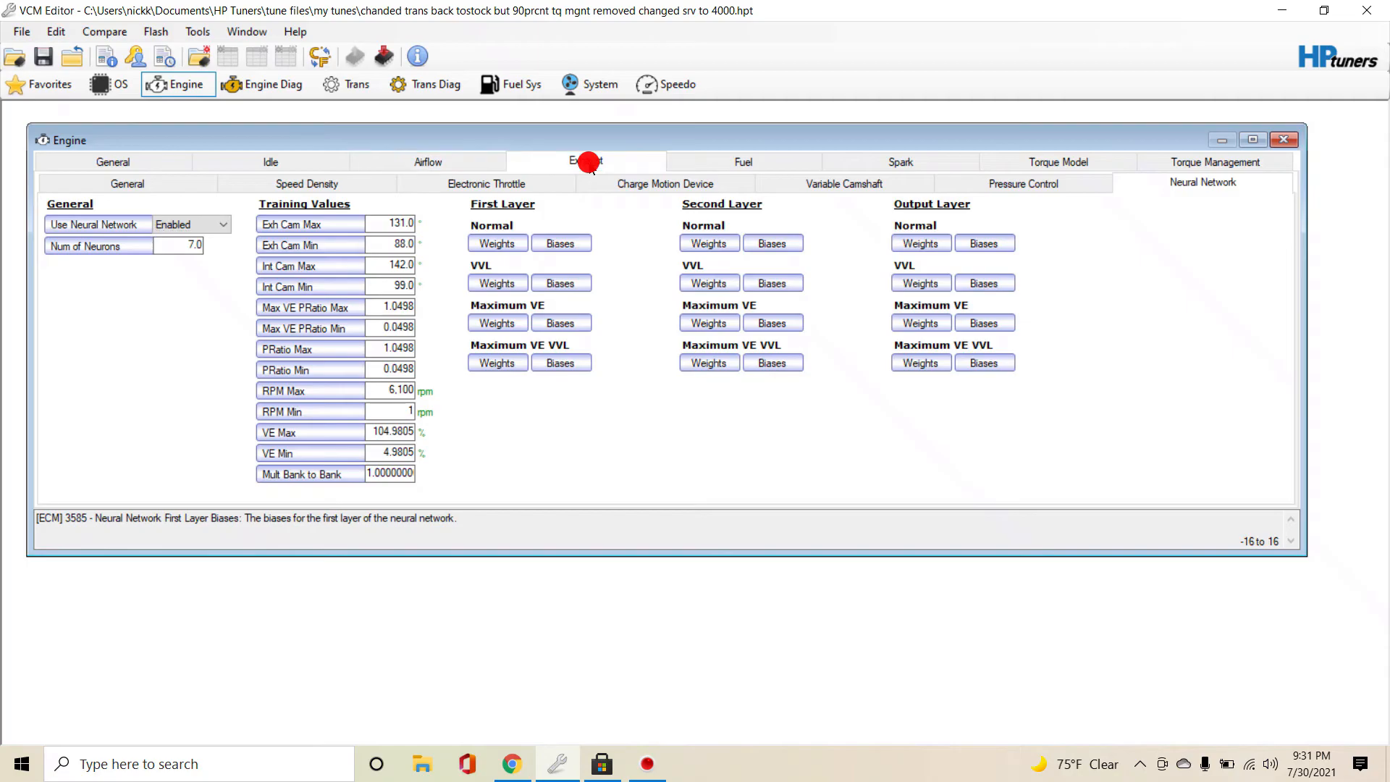
- Review the Exhaust settings, covering the EGR enable option under Gas Recirculation and the Catalyst Model Temperature table description
click(589, 159)
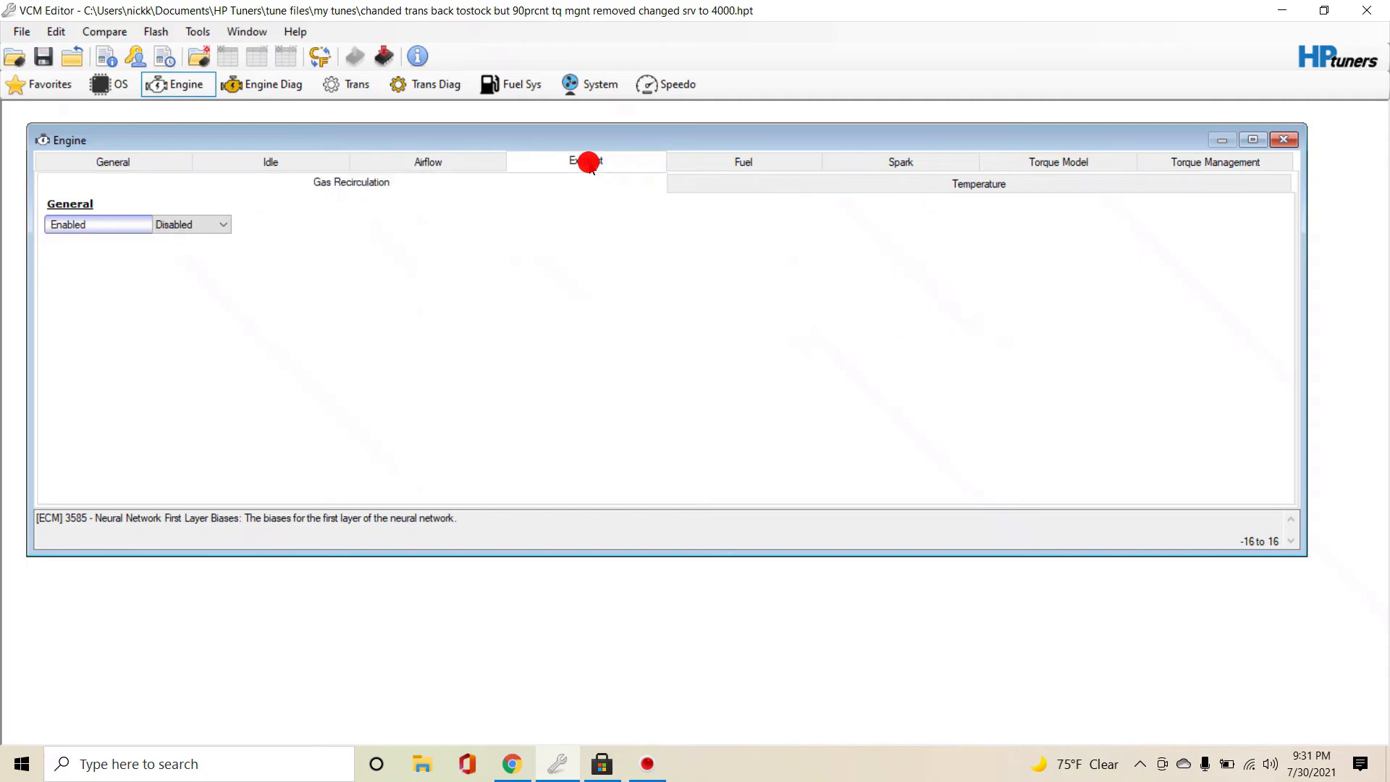
click(100, 219)
click(192, 225)
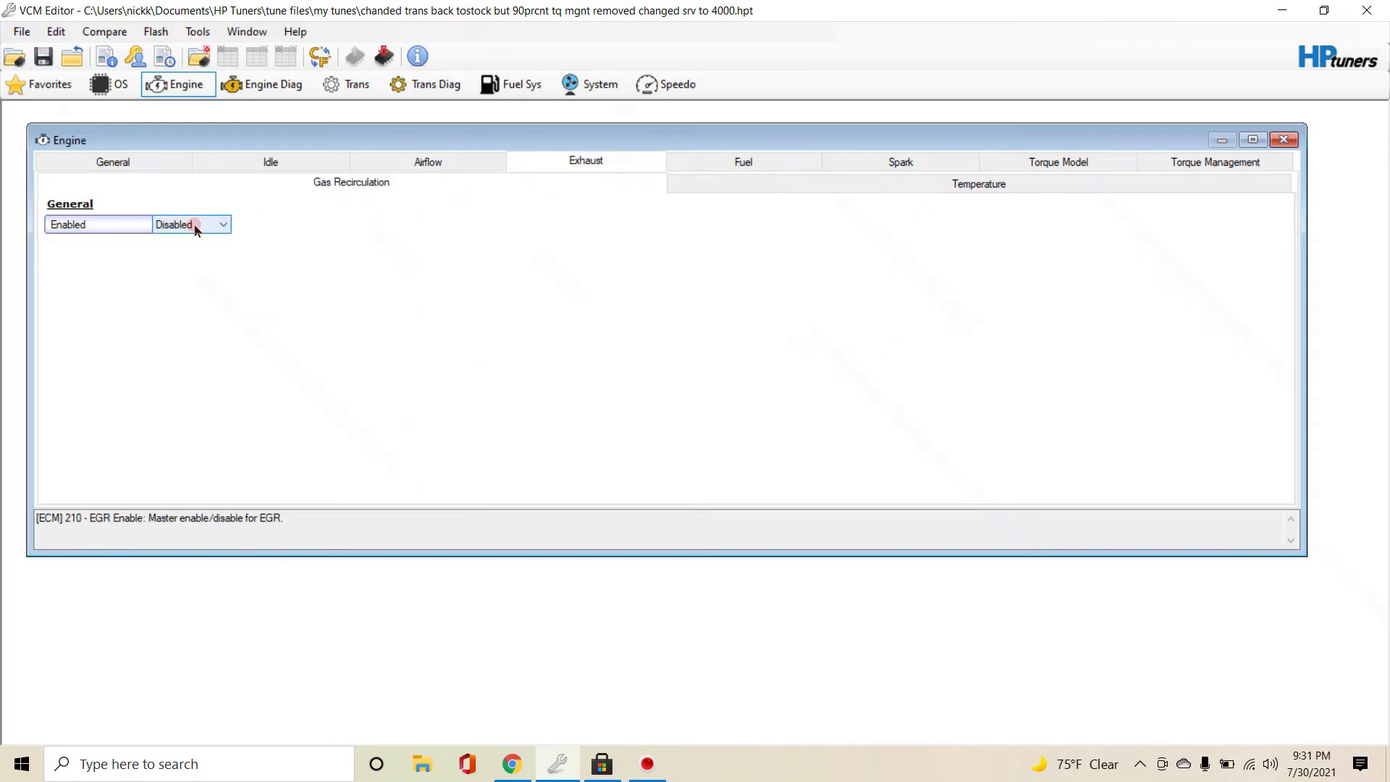
click(760, 187)
click(102, 224)
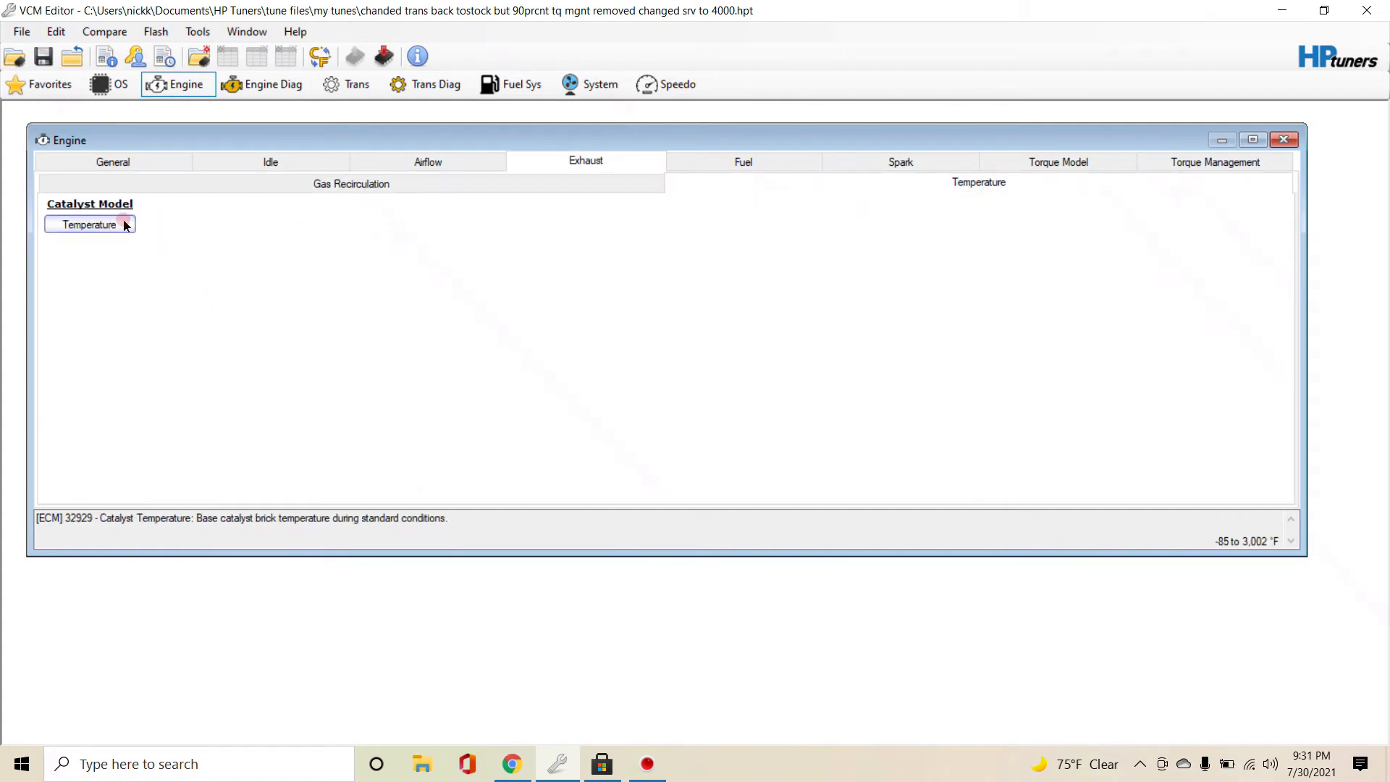
- Inspect the FA Stoich table in the general Fuel settings and close it
click(768, 164)
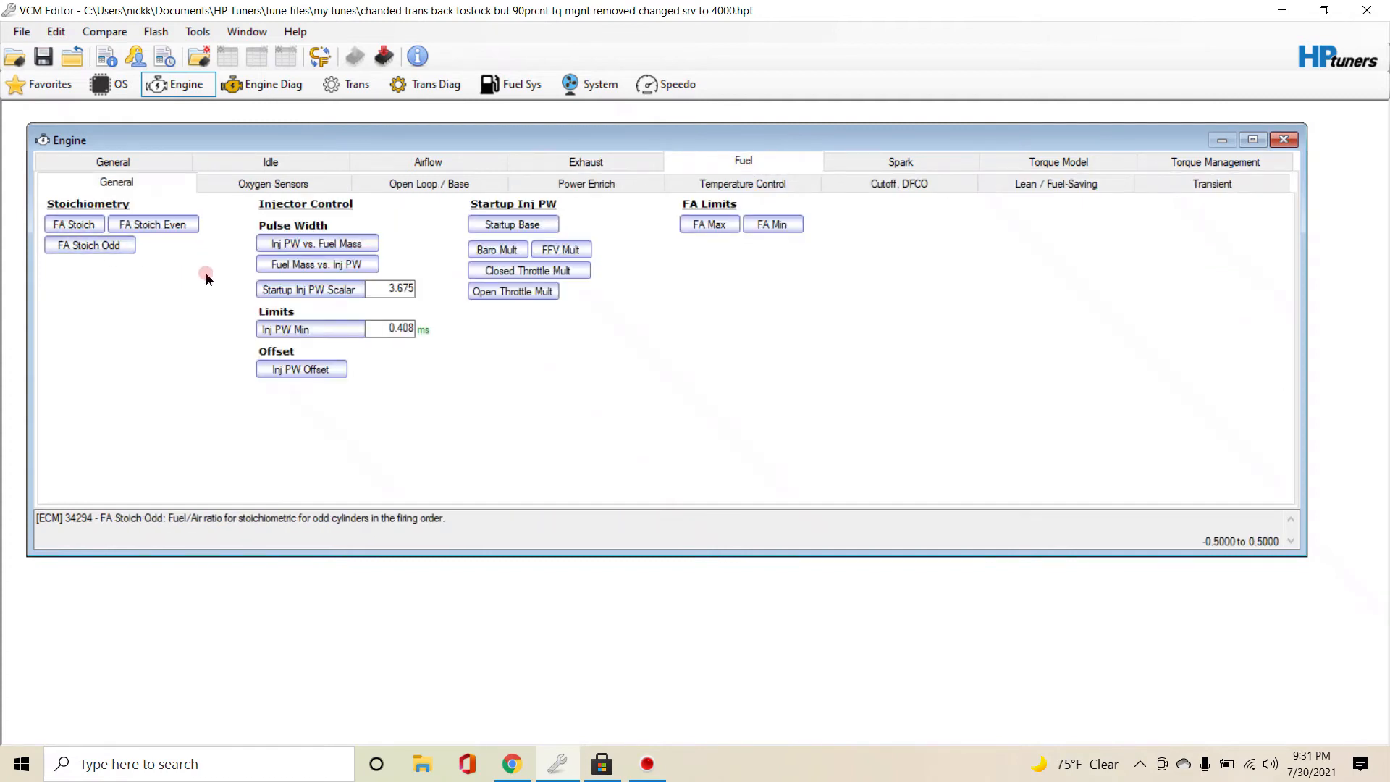
click(71, 222)
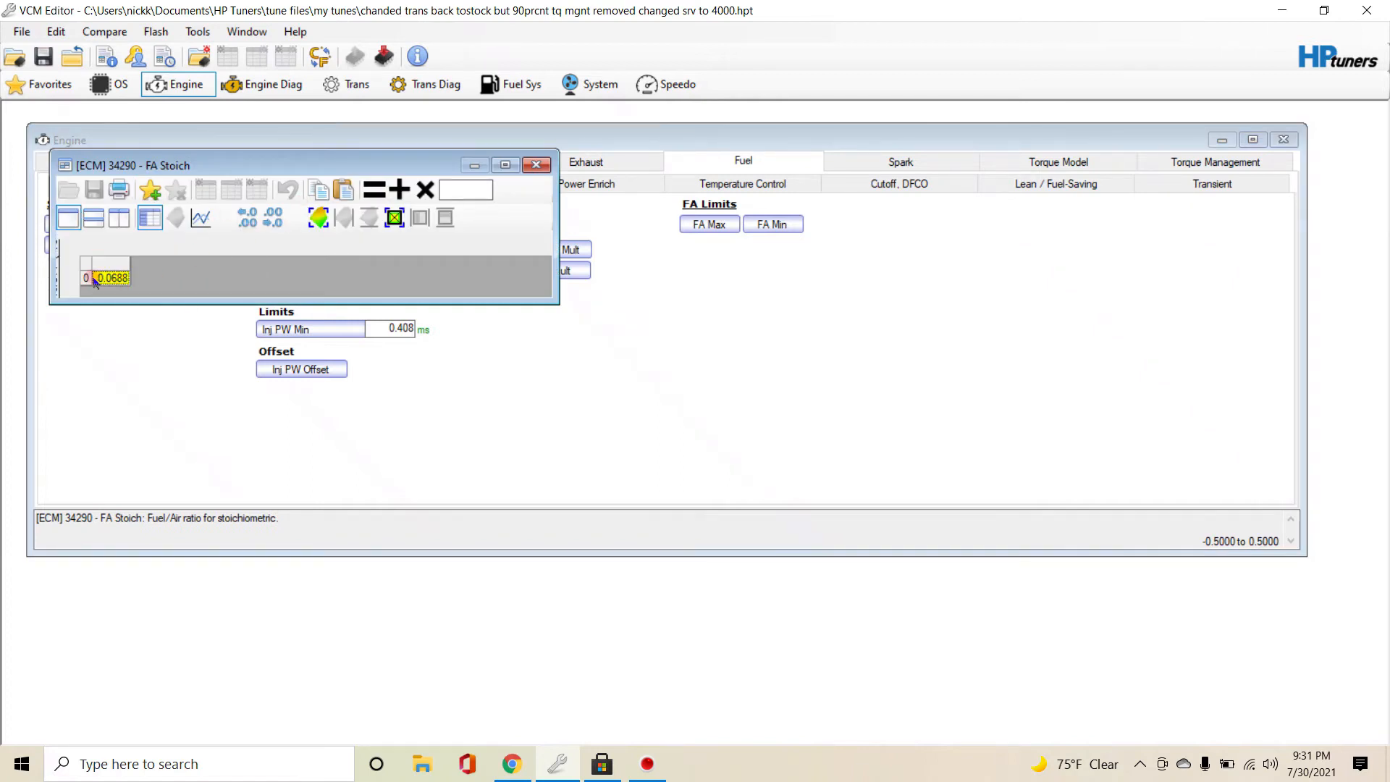
click(136, 281)
key(Escape)
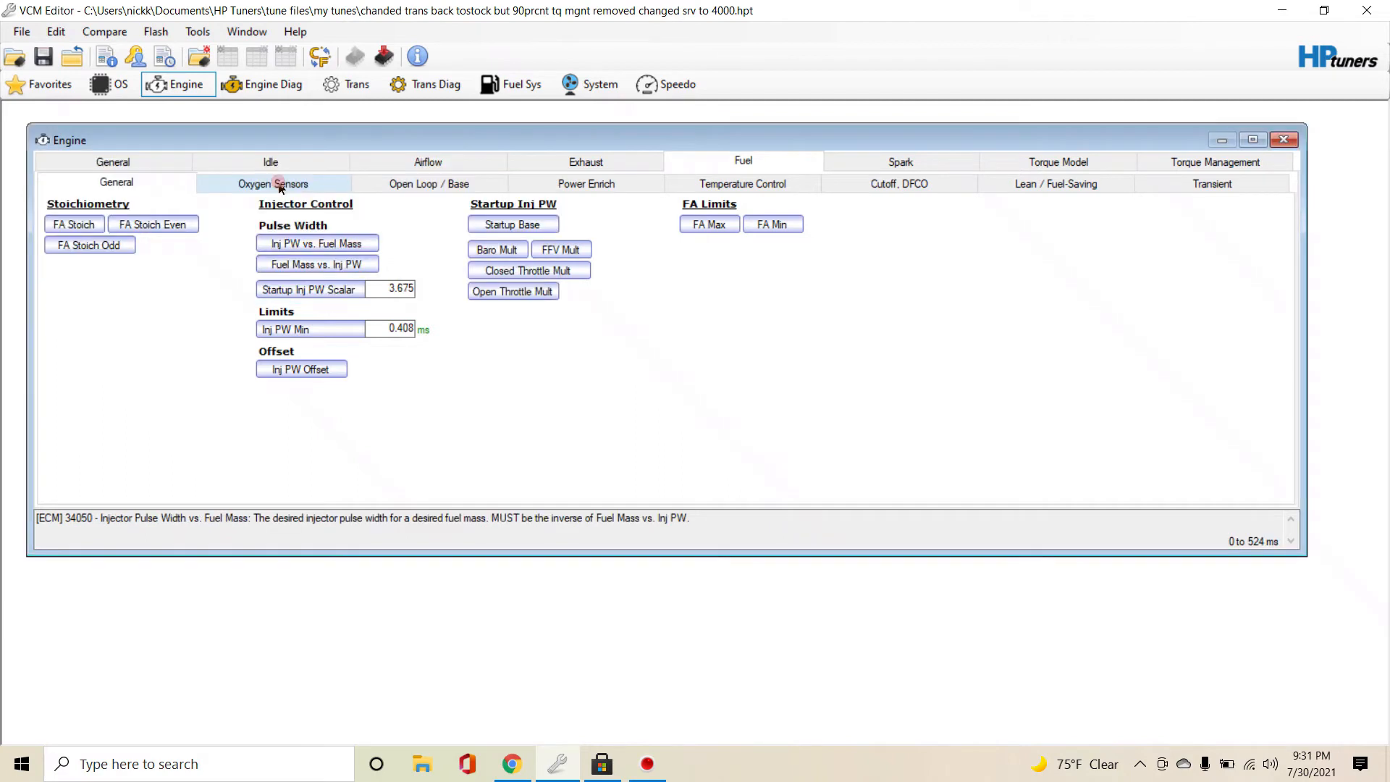
- Read the descriptions of the Injector Control pulse width, limit and offset parameters, the Startup Base table and the FA Limits
click(311, 244)
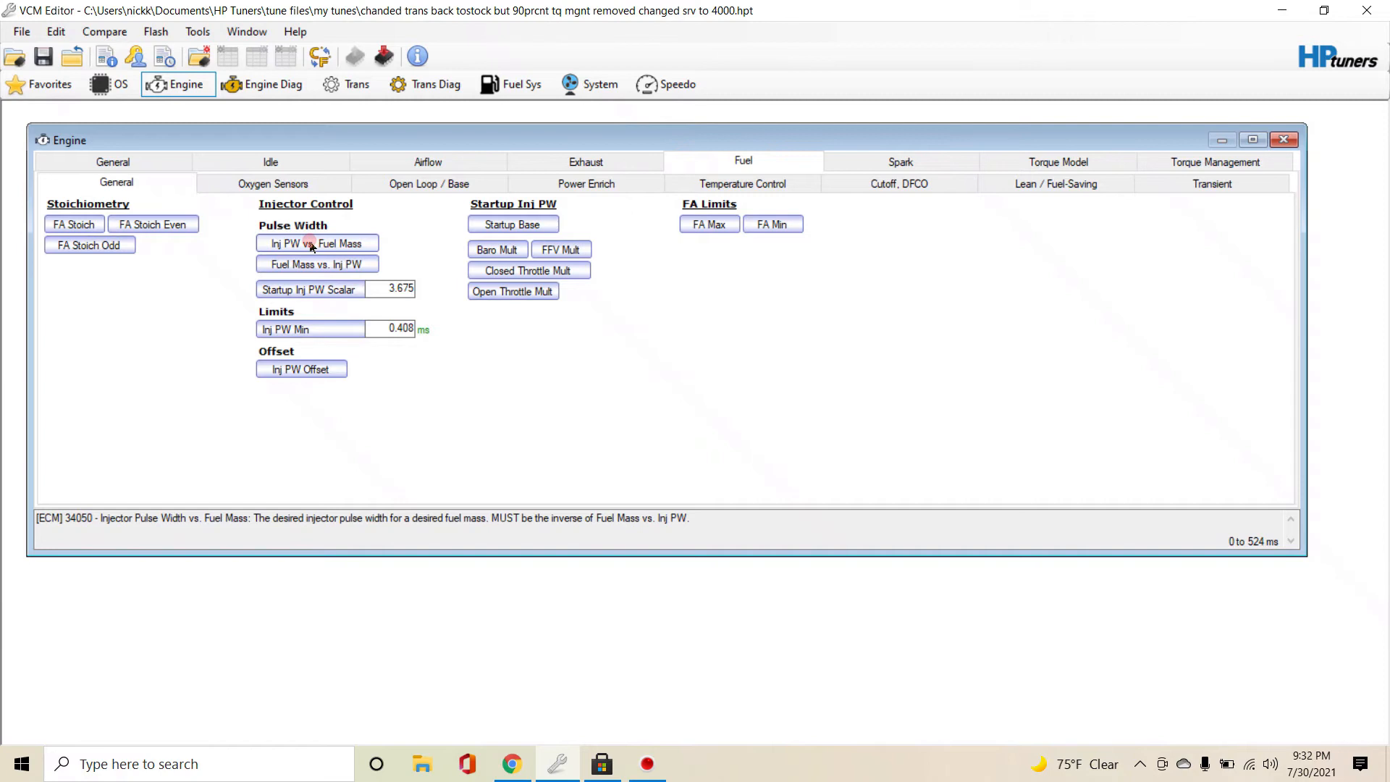
click(278, 269)
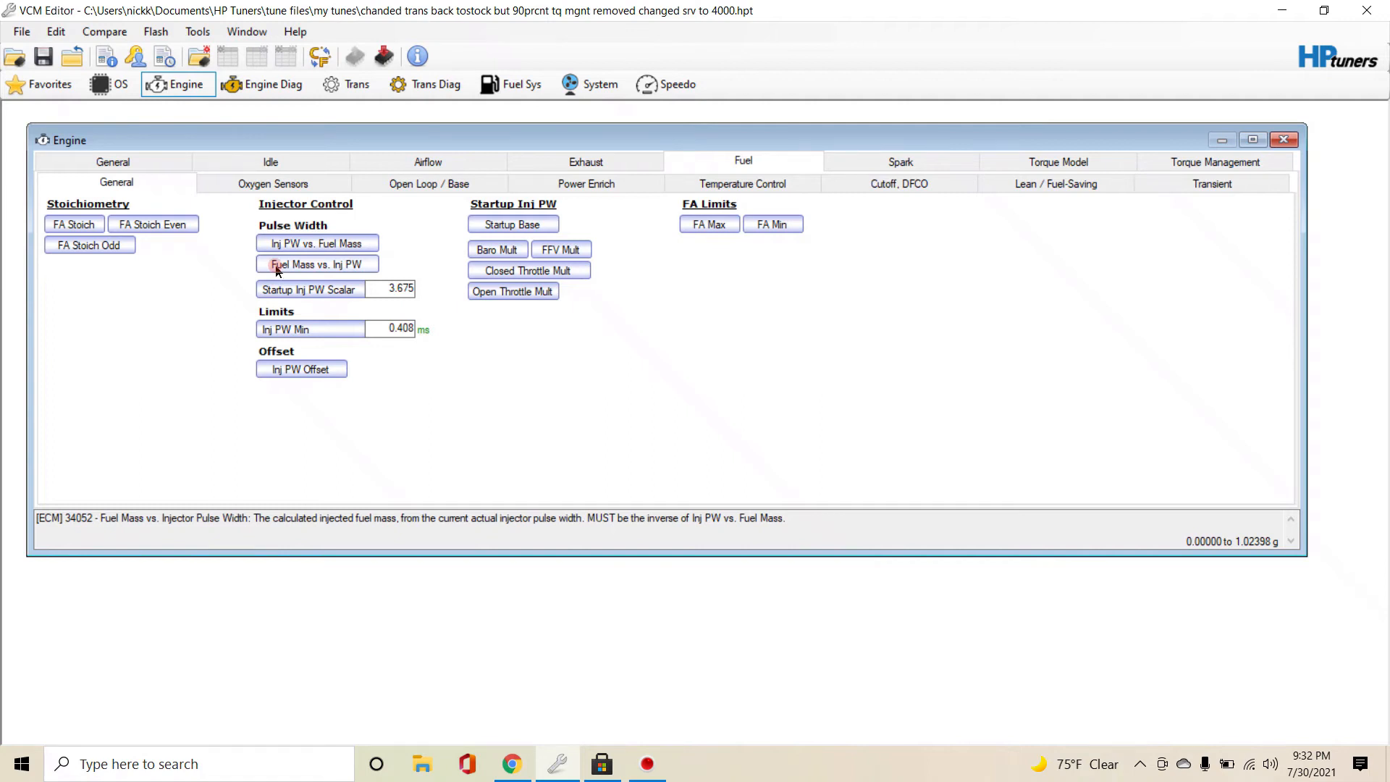
click(322, 290)
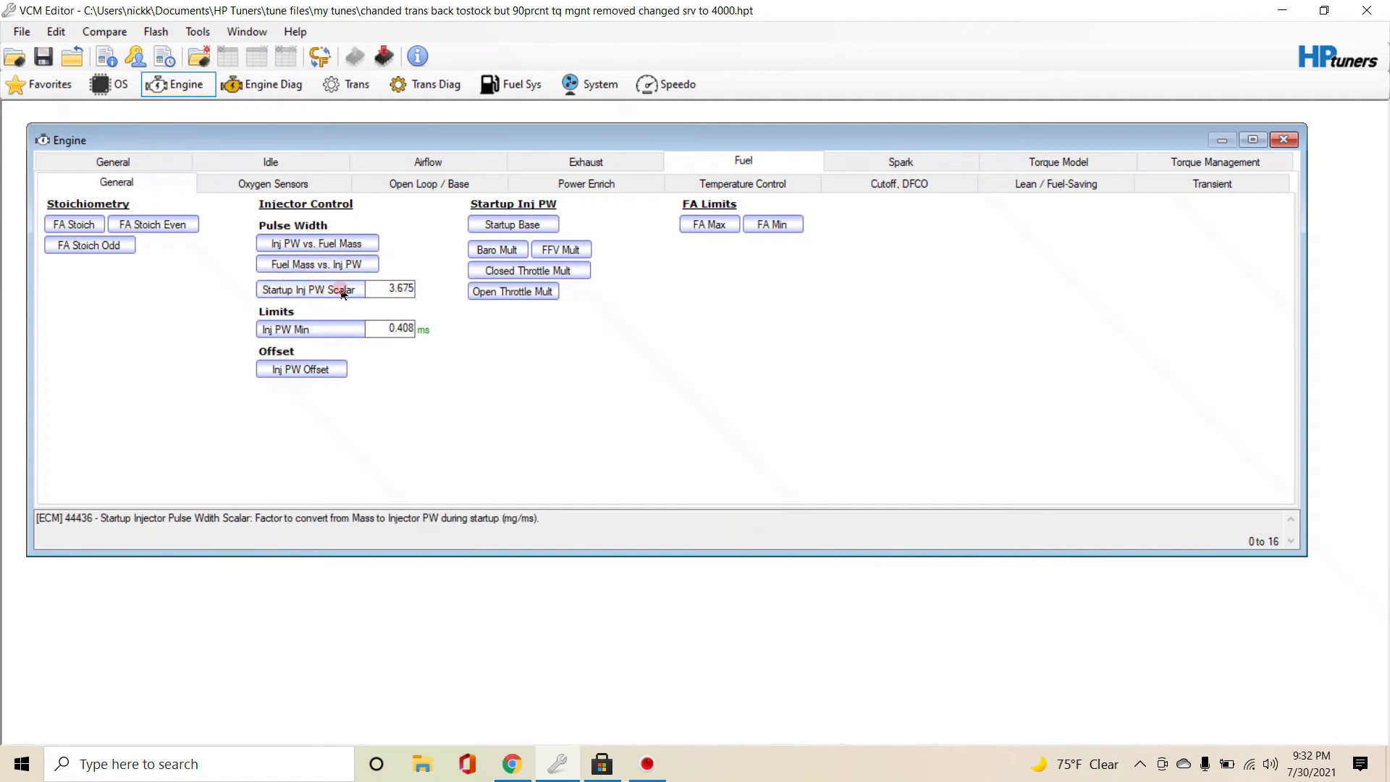
click(301, 330)
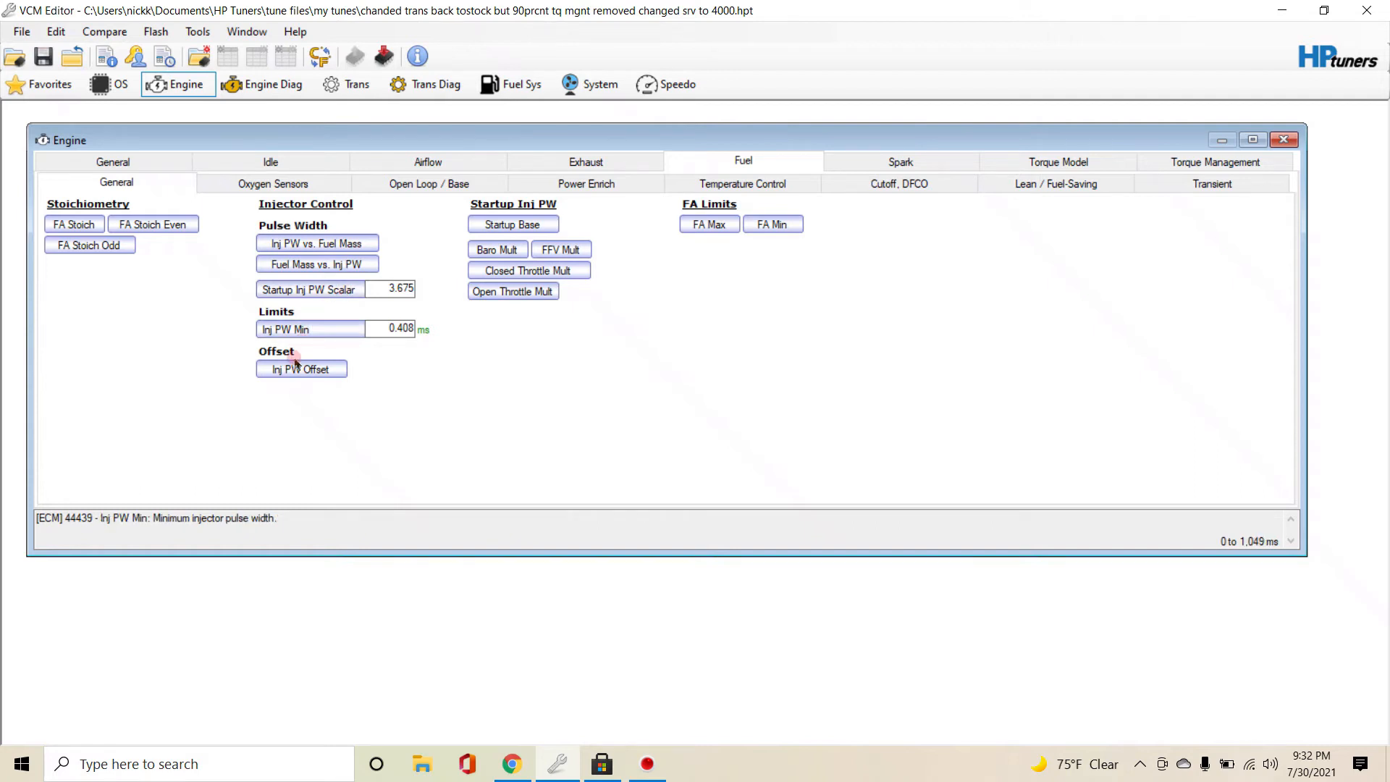
click(293, 366)
click(509, 227)
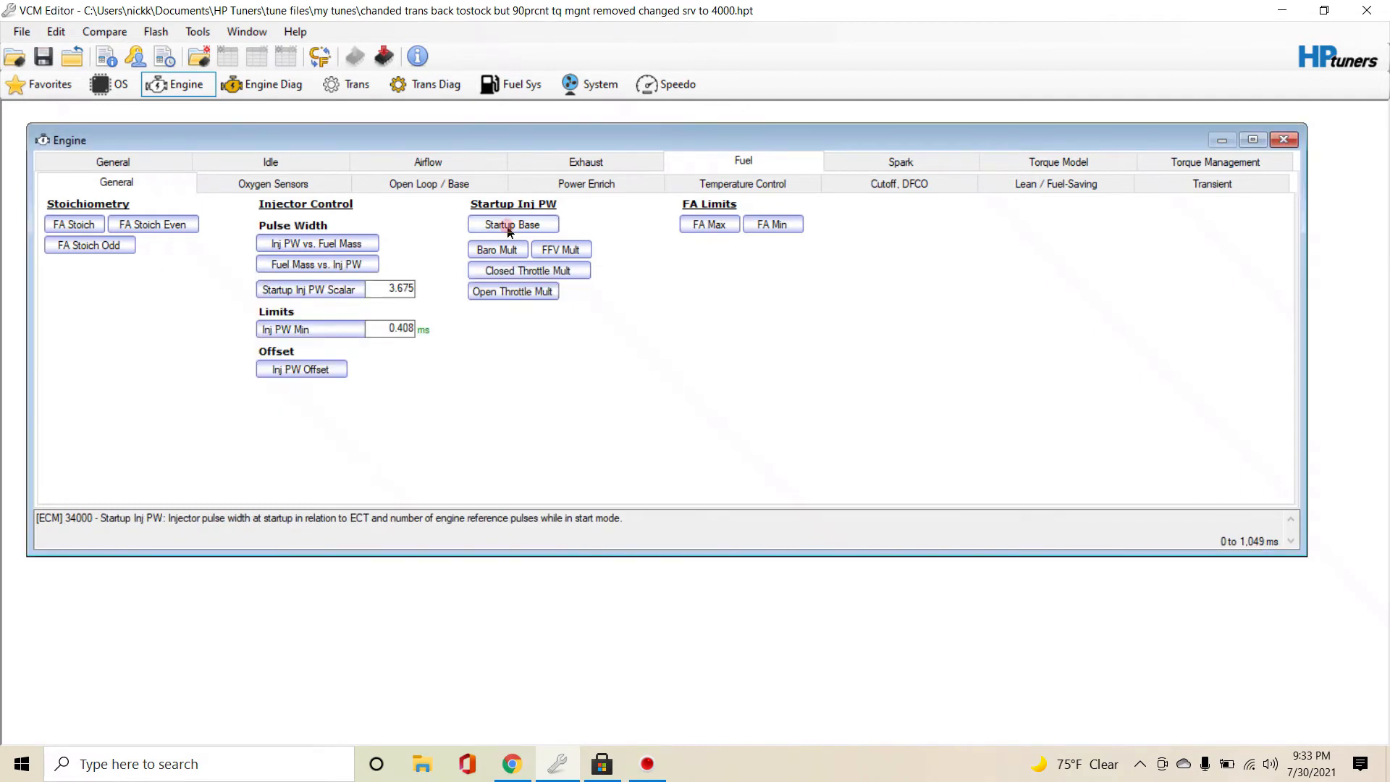
click(620, 240)
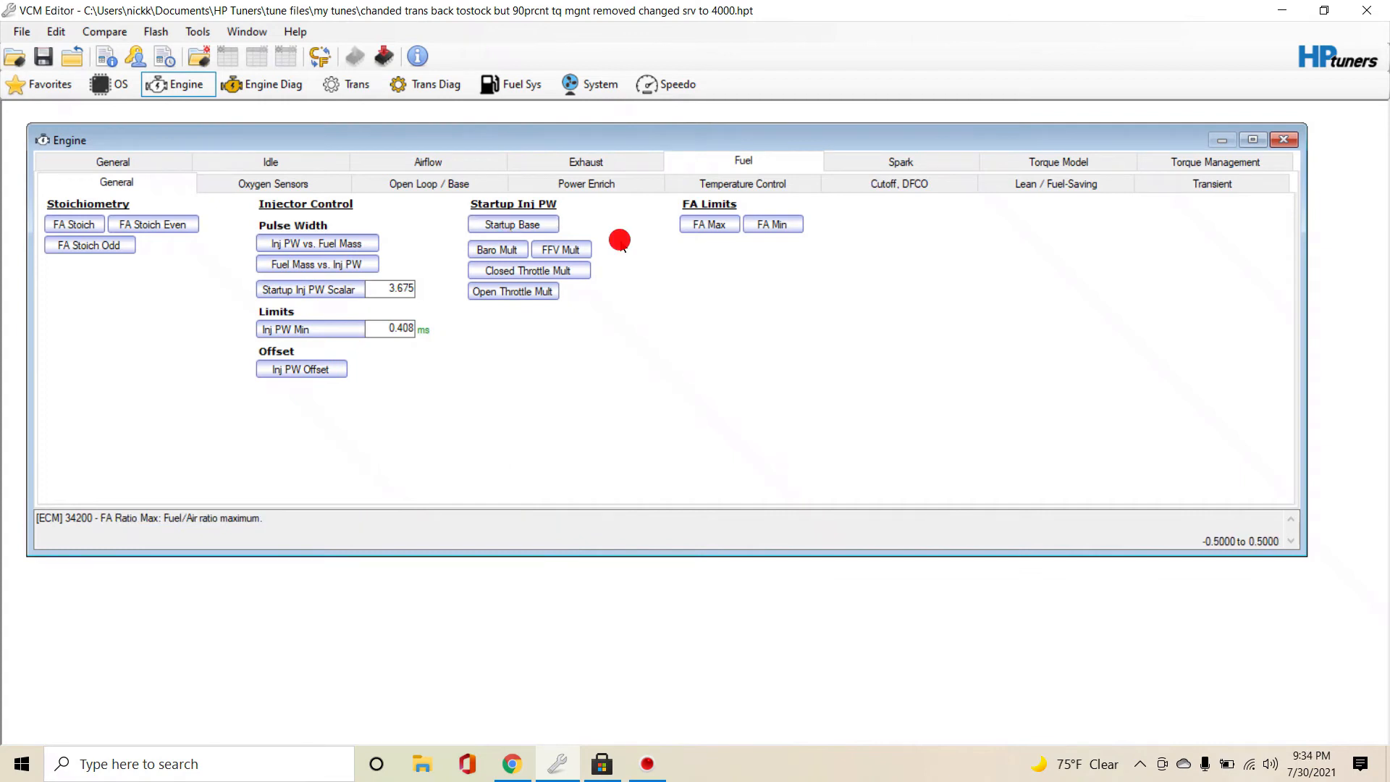
- Examine the Oxygen Sensors feedback settings, including the Closed Loop Enable coolant temperature, rear airflow limits and Fuel Trim Cells idle parameters
click(316, 183)
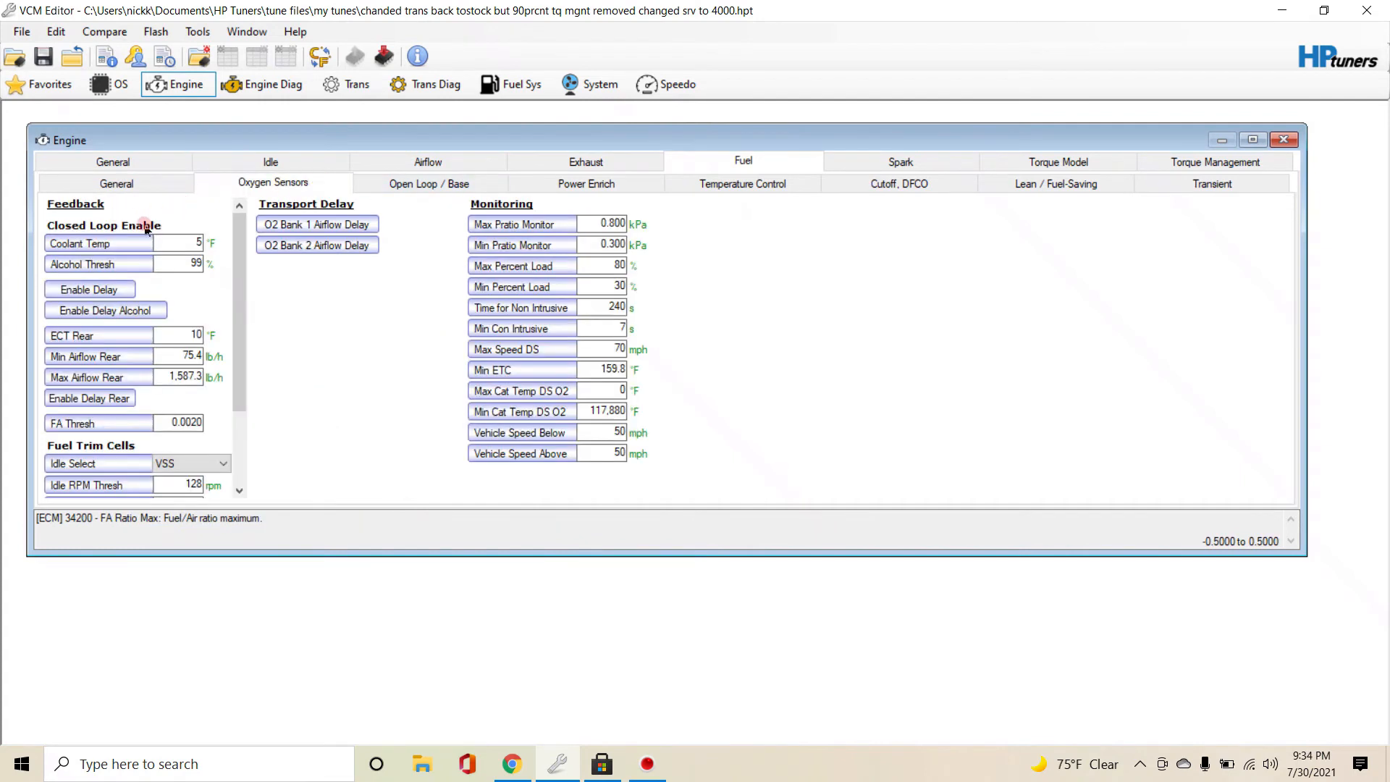
click(187, 241)
click(118, 377)
drag(236, 371, 236, 445)
click(85, 375)
click(218, 339)
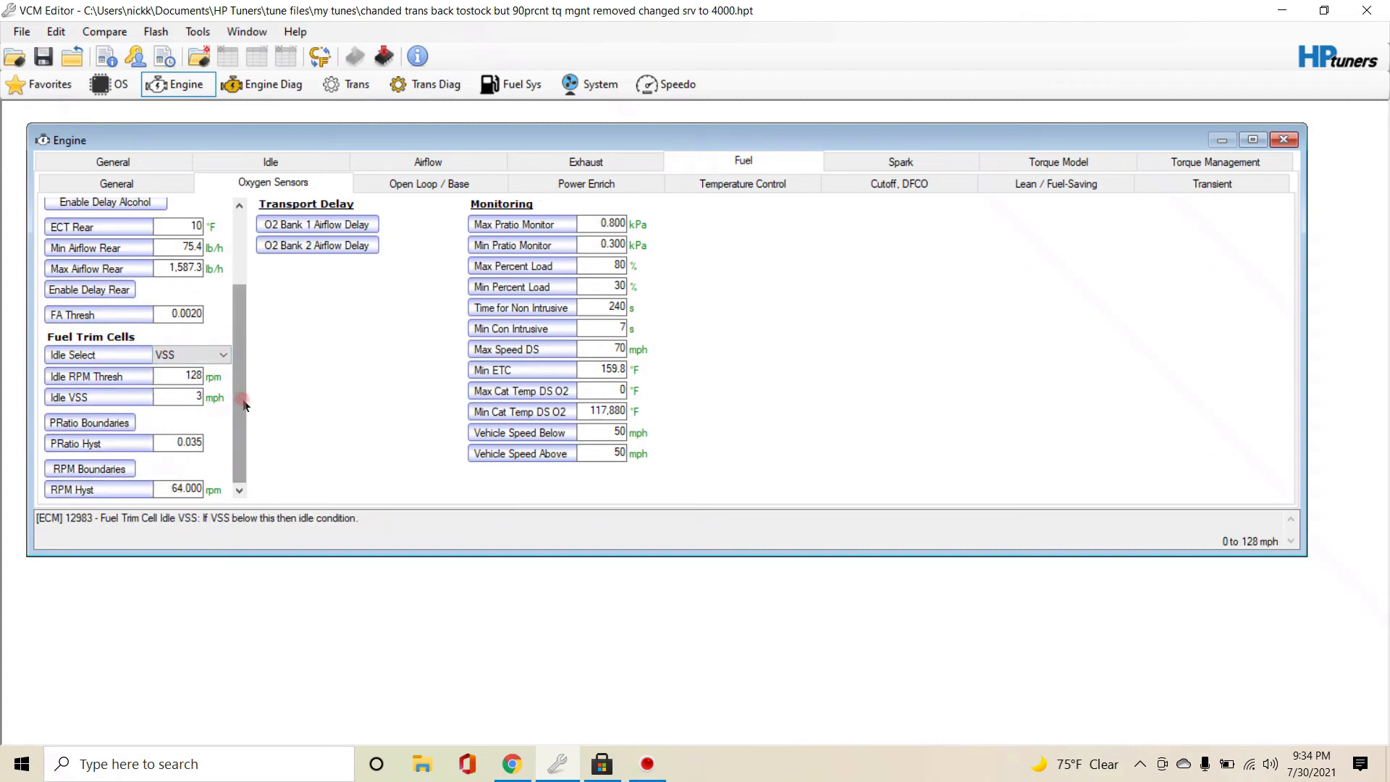
drag(244, 403, 242, 326)
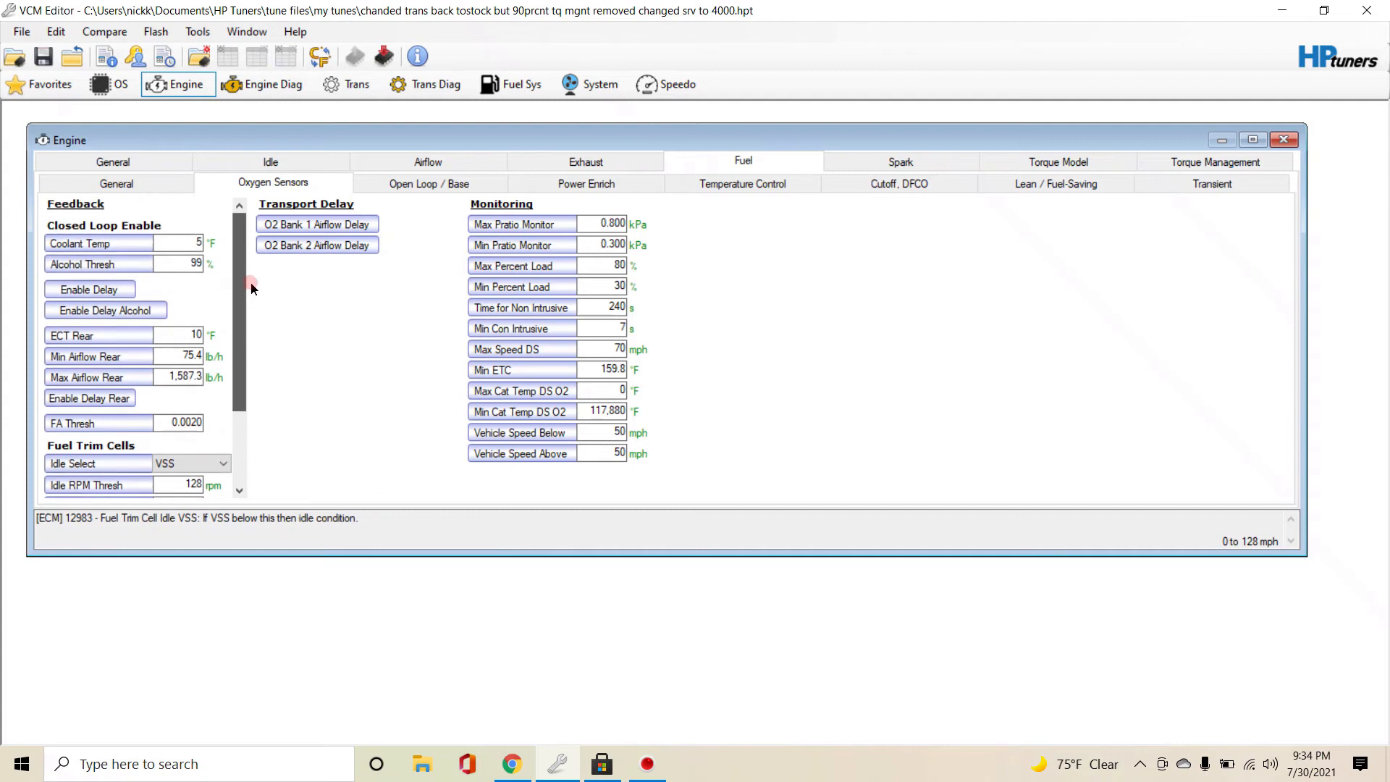
click(92, 221)
click(157, 242)
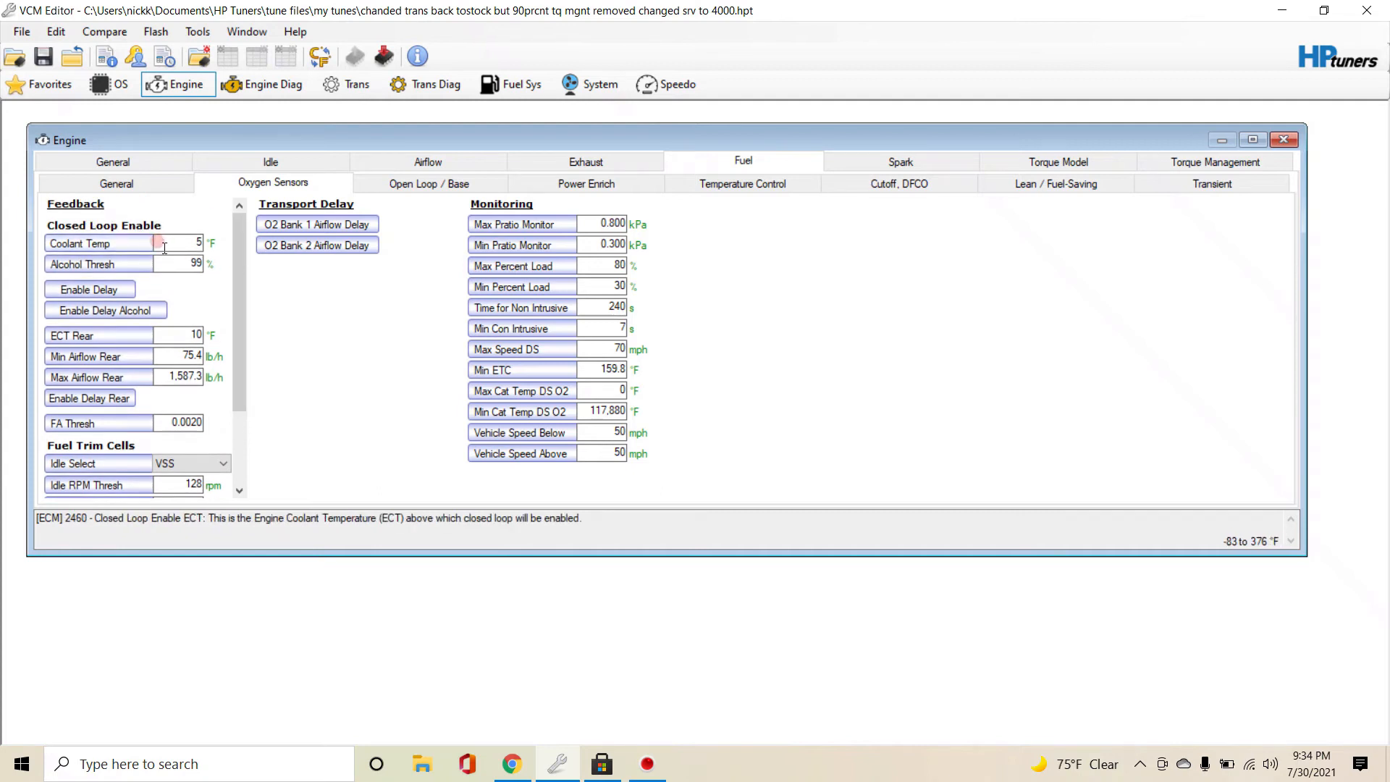